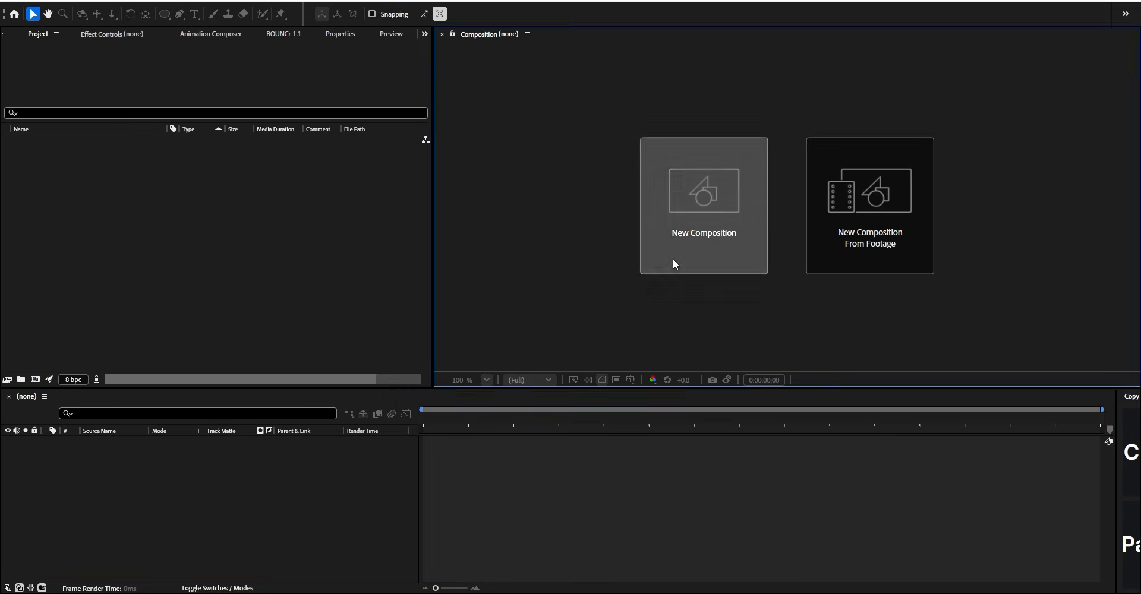
- Create a new composition 1920 px wide and 1080 px high
{"action": "left_click", "coordinate": [674, 260]}
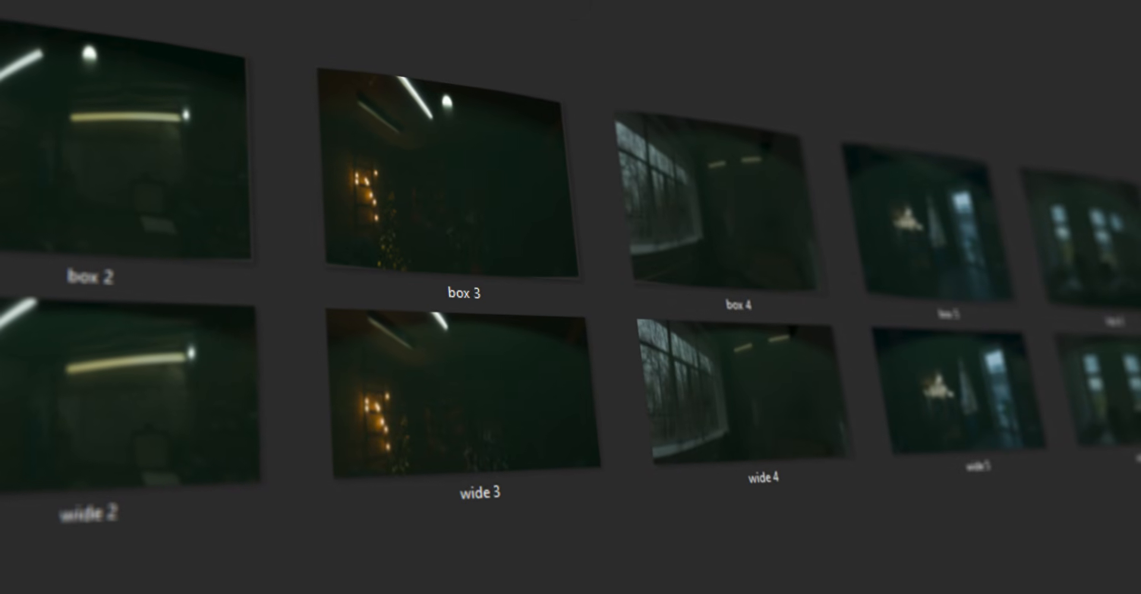
{"action": "type", "text": "1920"}
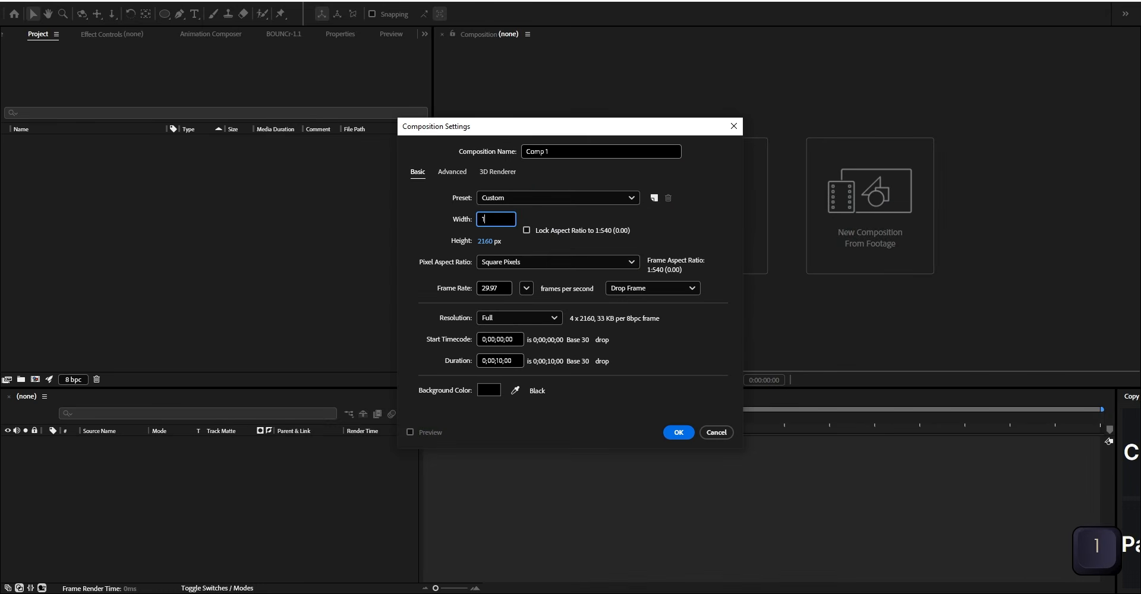
{"action": "key", "text": "Tab"}
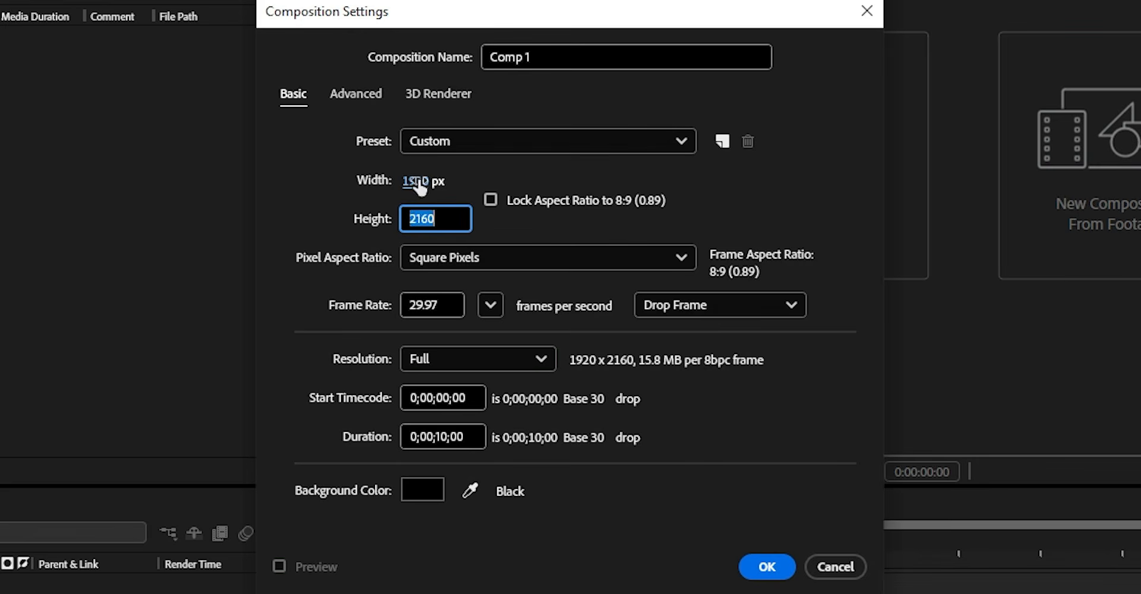
{"action": "type", "text": "1080"}
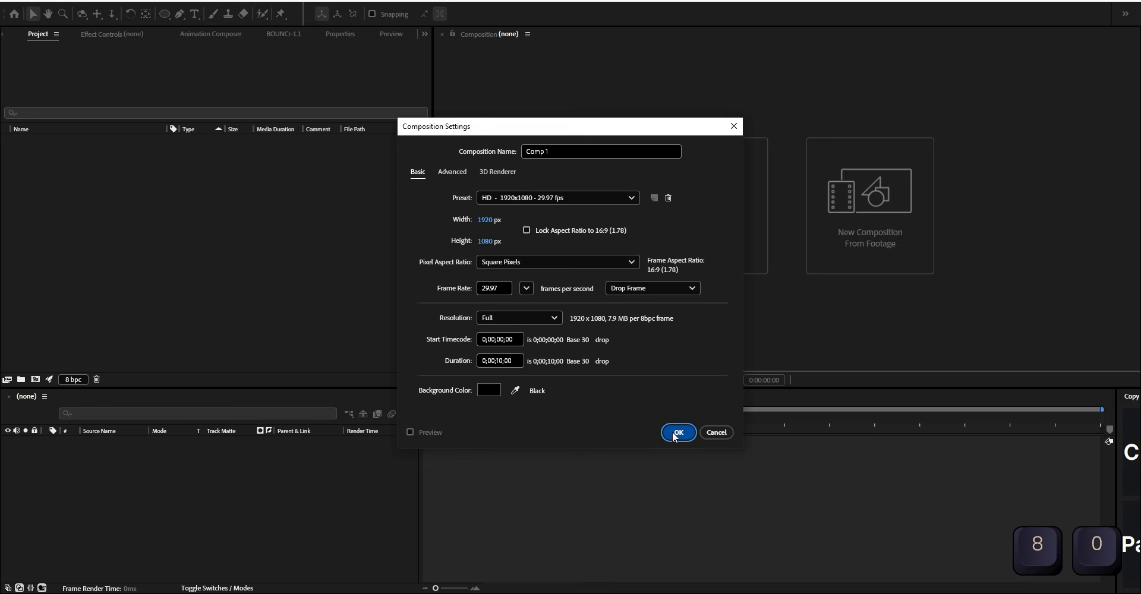
{"action": "left_click", "coordinate": [767, 567]}
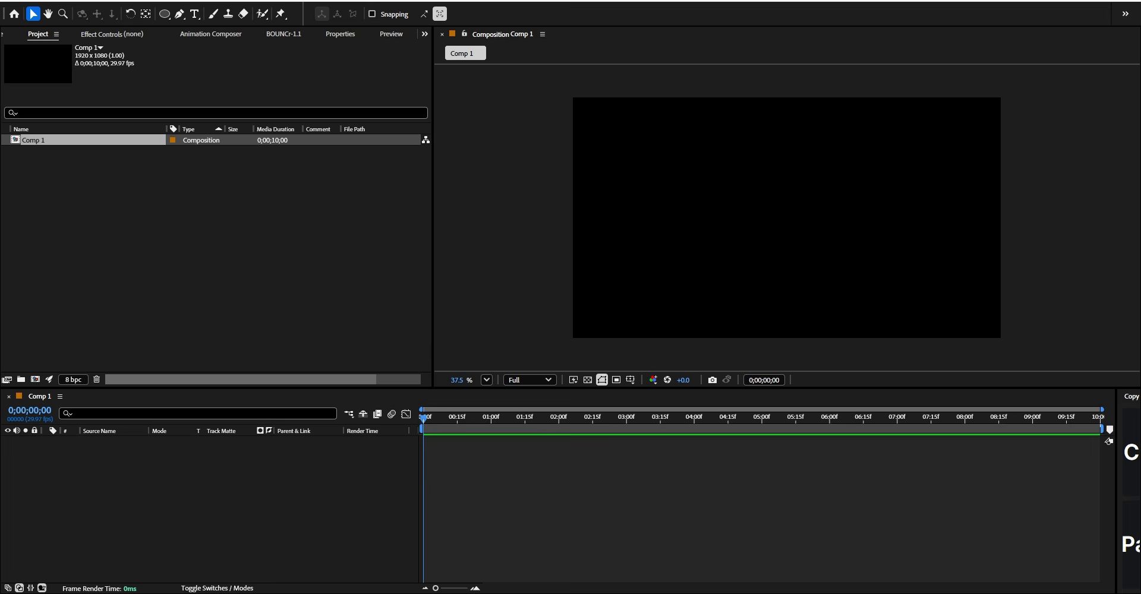
{"action": "left_click_drag", "start_coordinate": [820, 440], "coordinate": [477, 470]}
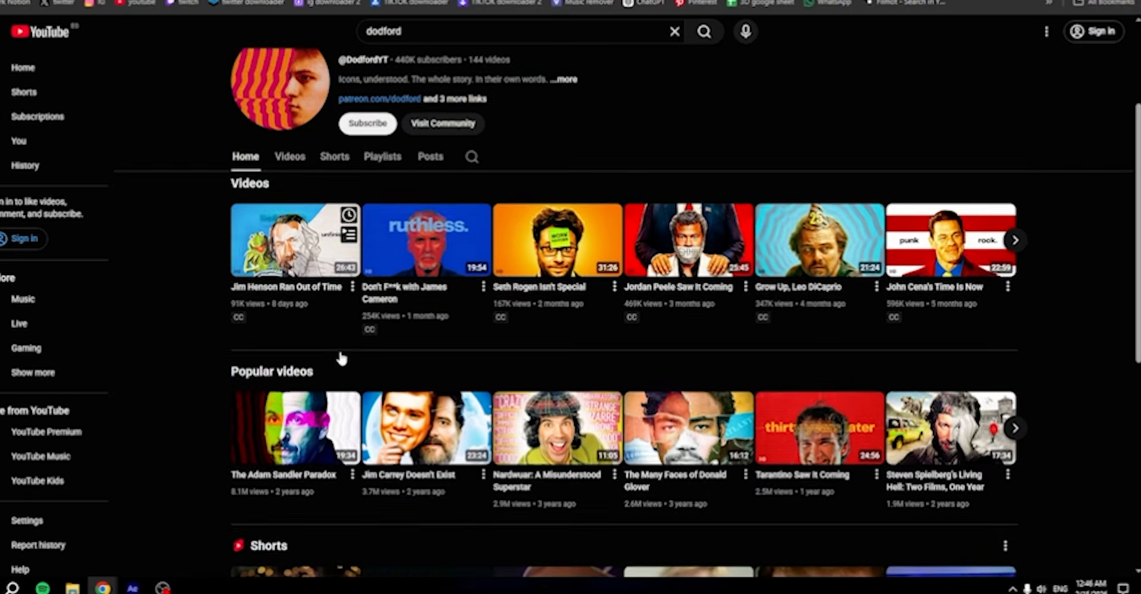
{"action": "scroll", "coordinate": [339, 357], "scroll_direction": "down", "scroll_amount": 5}
{"action": "scroll", "coordinate": [342, 358], "scroll_direction": "up", "scroll_amount": 2}
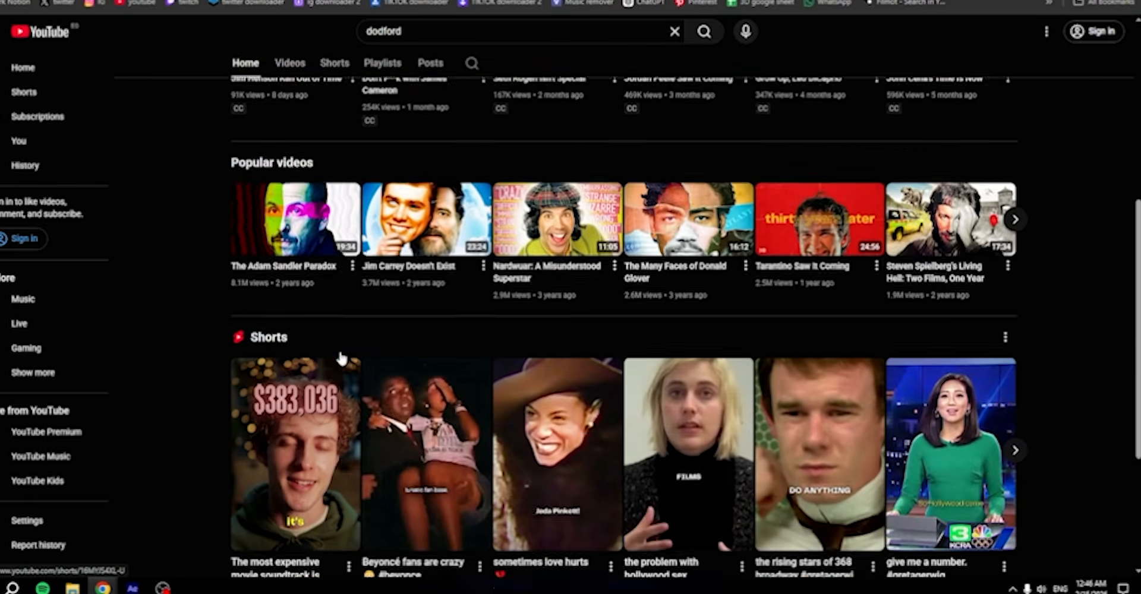
{"action": "key", "text": "space"}
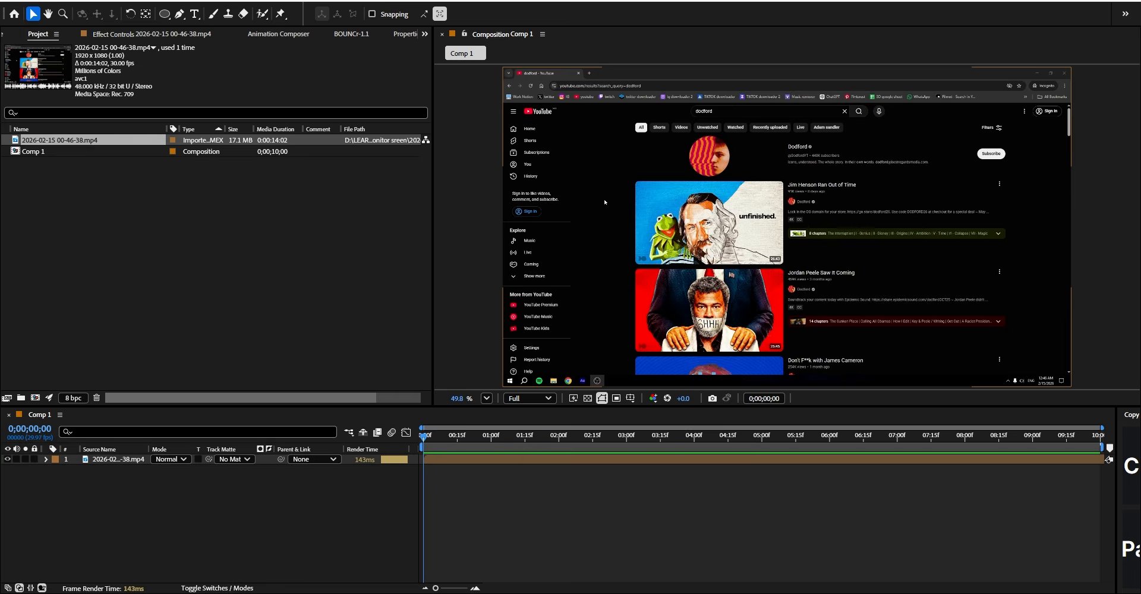
- Place Texturelabs_Glass_127XL.jpg above the screen recording and scale it down to 35.5%
{"action": "left_click_drag", "start_coordinate": [711, 493], "coordinate": [558, 494]}
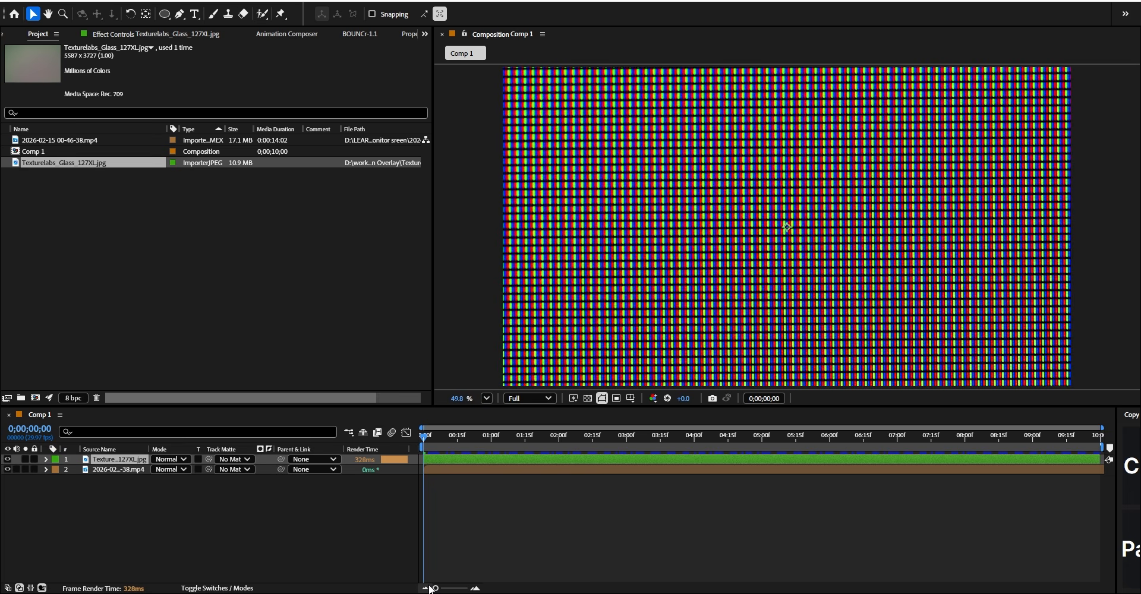
{"action": "left_click", "coordinate": [150, 504]}
{"action": "key", "text": "s"}
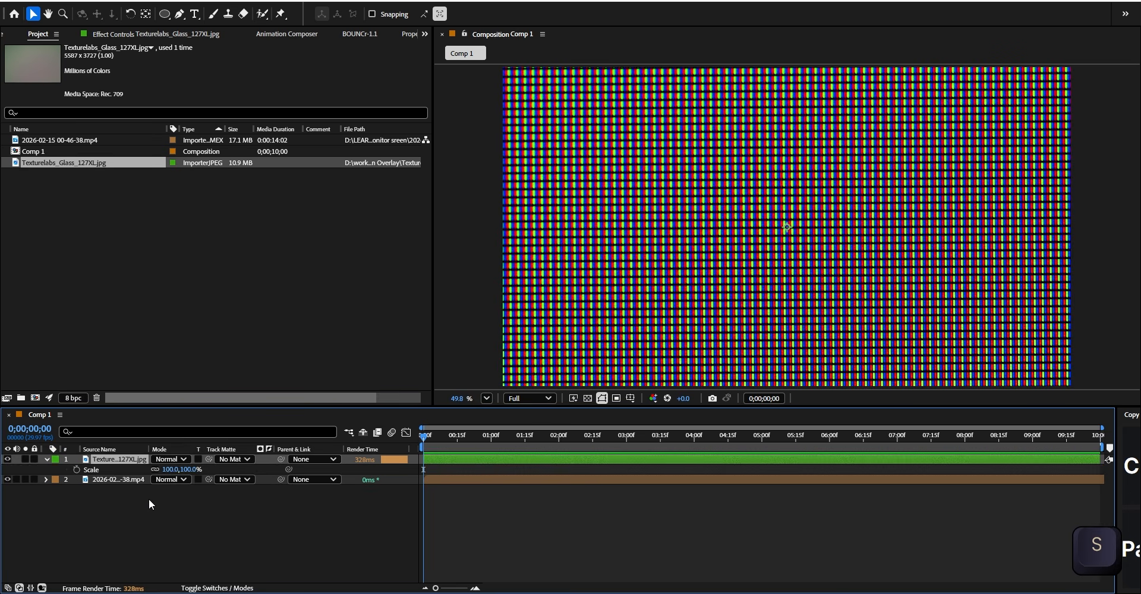
{"action": "left_click_drag", "start_coordinate": [172, 474], "coordinate": [24, 484]}
- Set the pixel texture layer's blending mode to Darken and its opacity to 19%
{"action": "left_click", "coordinate": [164, 460]}
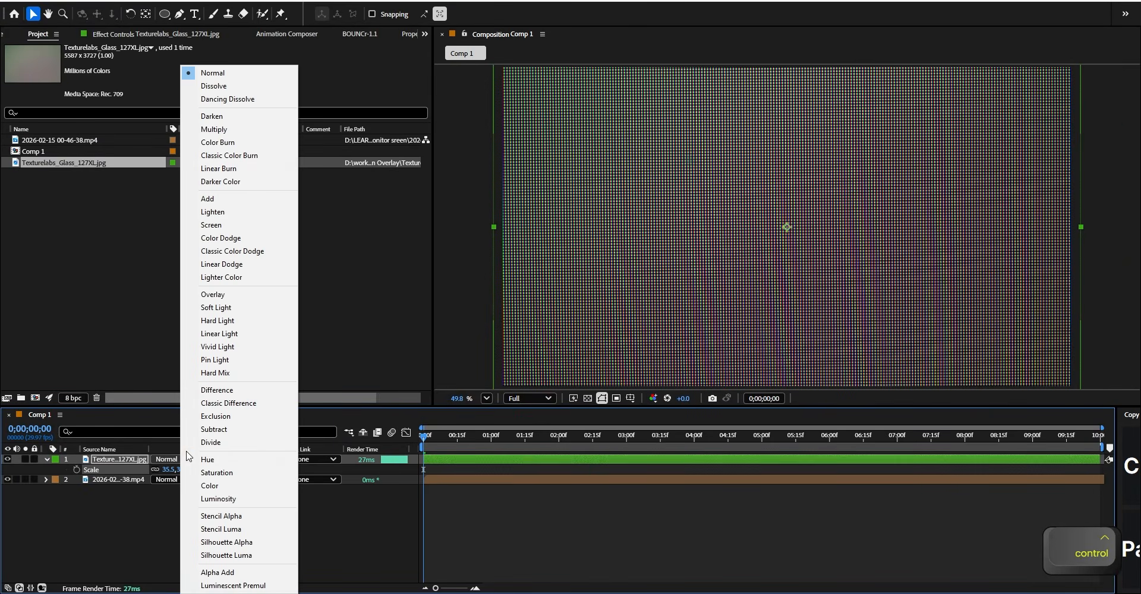
{"action": "left_click", "coordinate": [209, 116]}
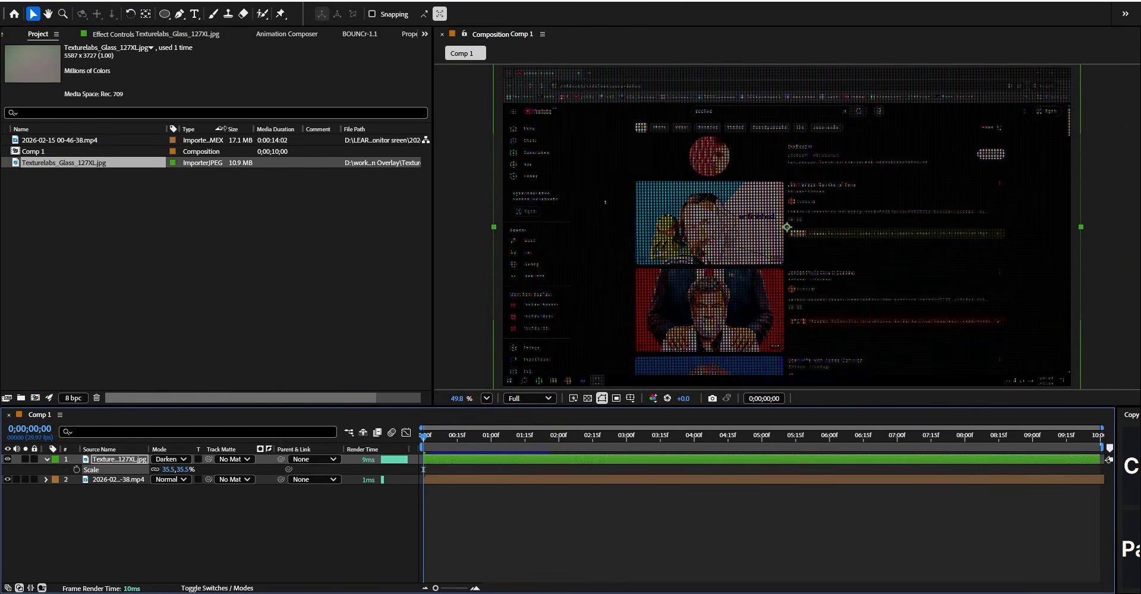
{"action": "key", "text": "t"}
{"action": "left_click_drag", "start_coordinate": [157, 470], "coordinate": [115, 472]}
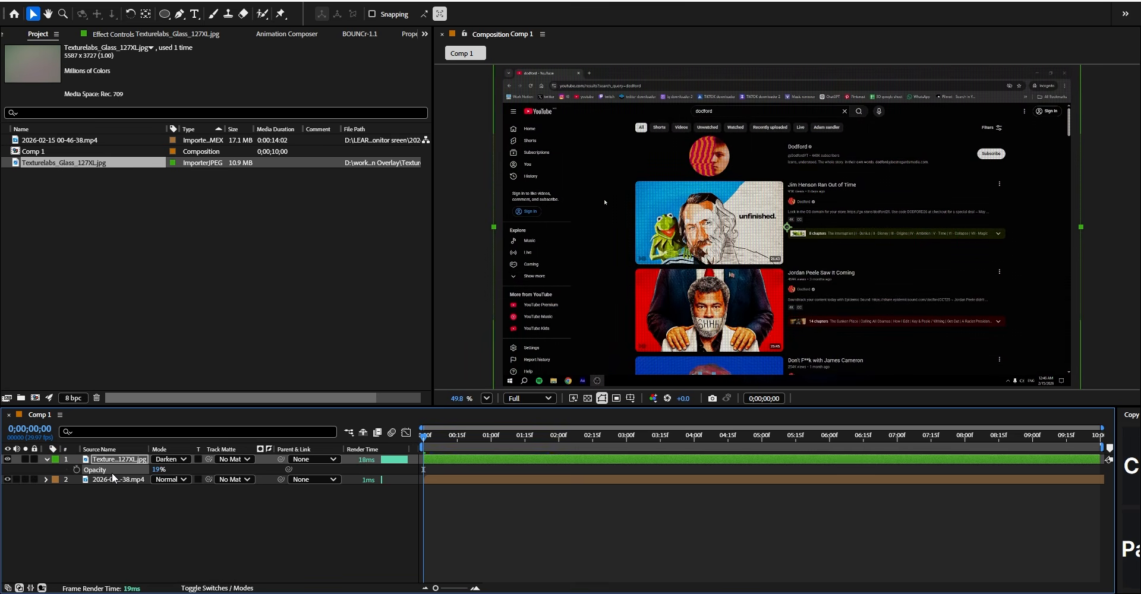
{"action": "left_click", "coordinate": [48, 461]}
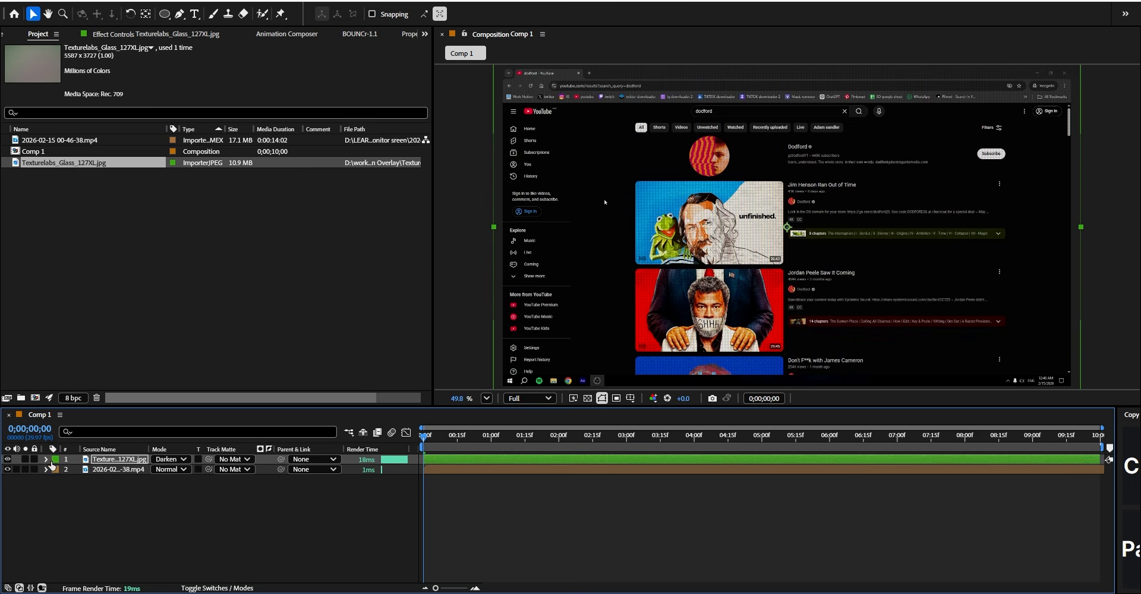
- Create an adjustment layer above the texture and apply the Lumetri Color effect to it
{"action": "left_click", "coordinate": [820, 535]}
{"action": "key", "text": "ctrl+alt+y"}
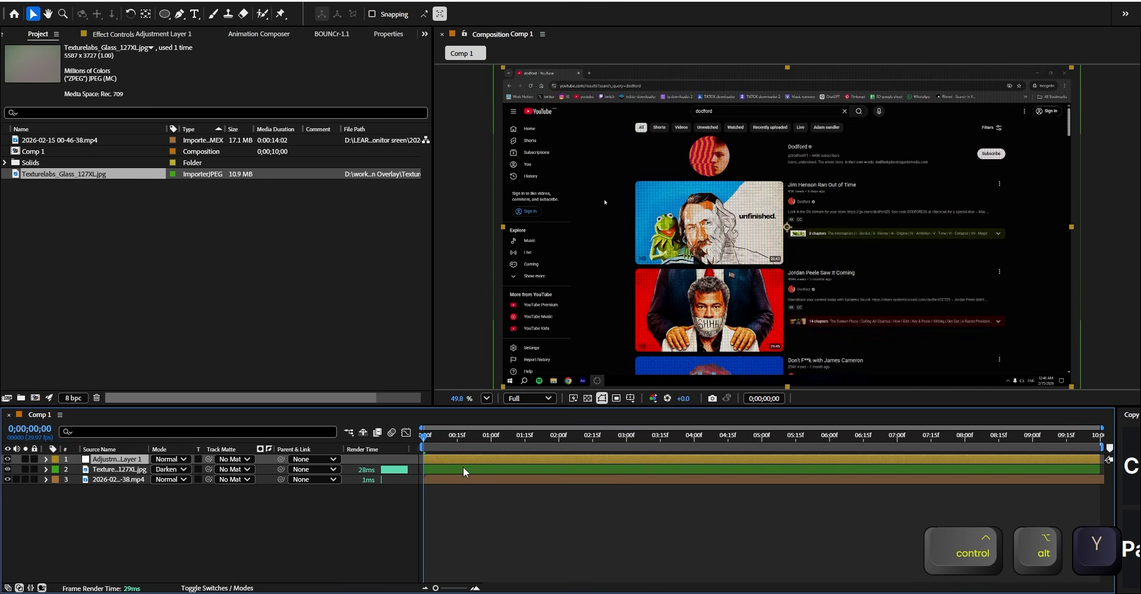
{"action": "key", "text": "ctrl+space"}
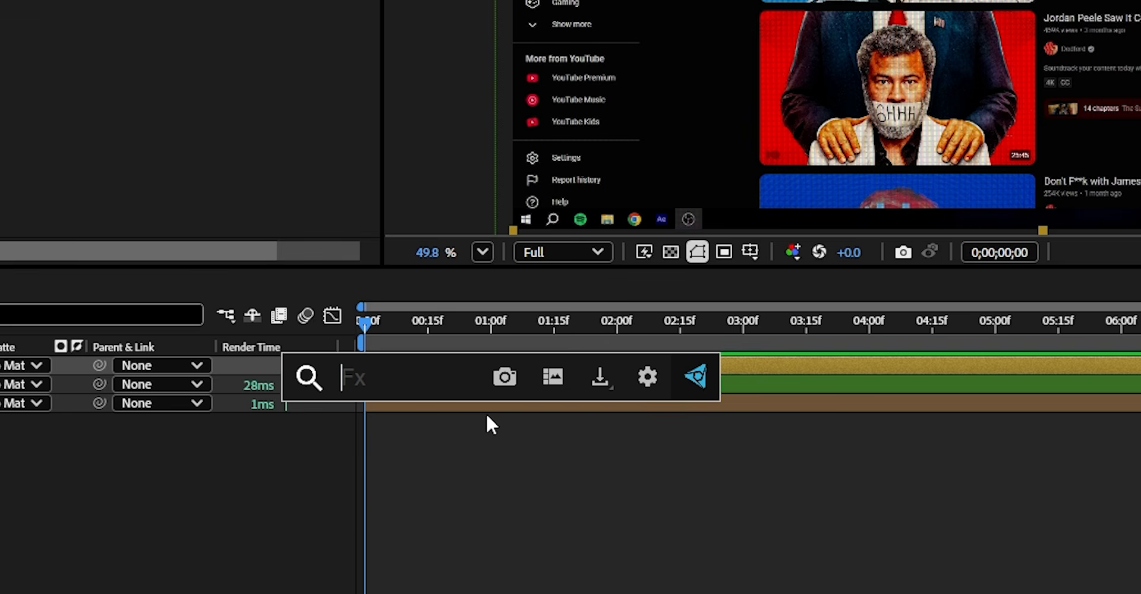
{"action": "type", "text": "lume"}
{"action": "key", "text": "Return"}
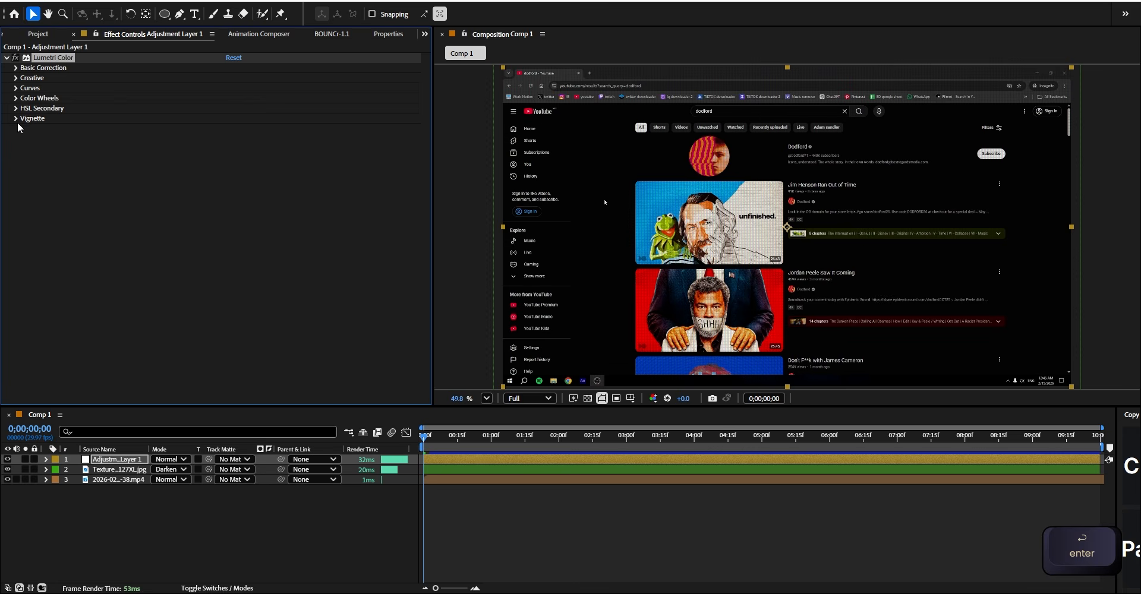
- Set the Lumetri Color vignette amount to -4 on the adjustment layer
{"action": "left_click", "coordinate": [16, 119]}
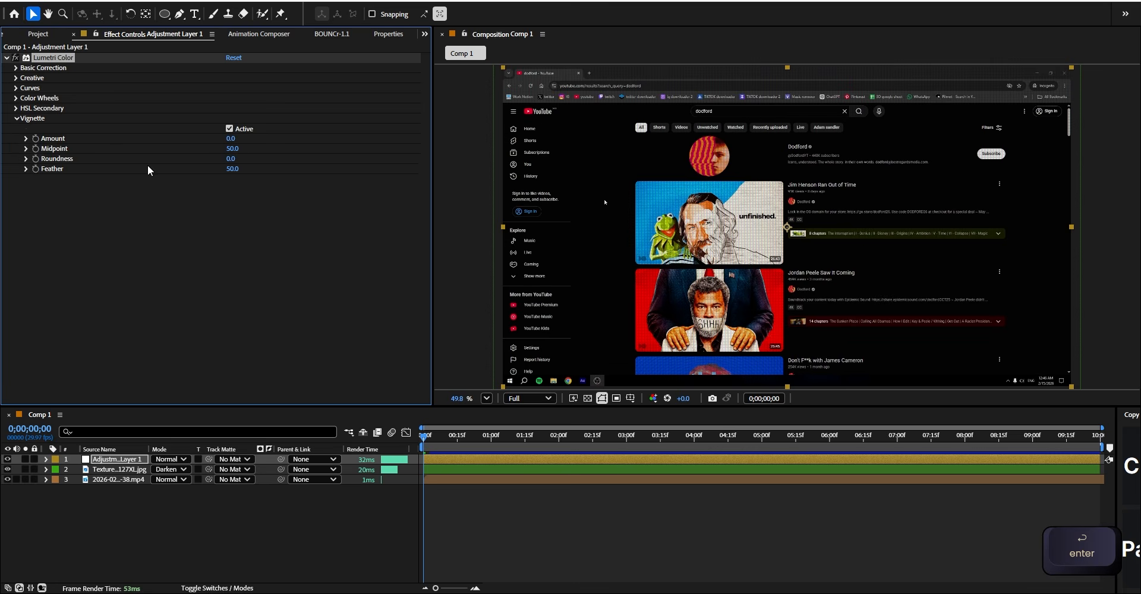
{"action": "left_click", "coordinate": [232, 139]}
{"action": "type", "text": "-"}
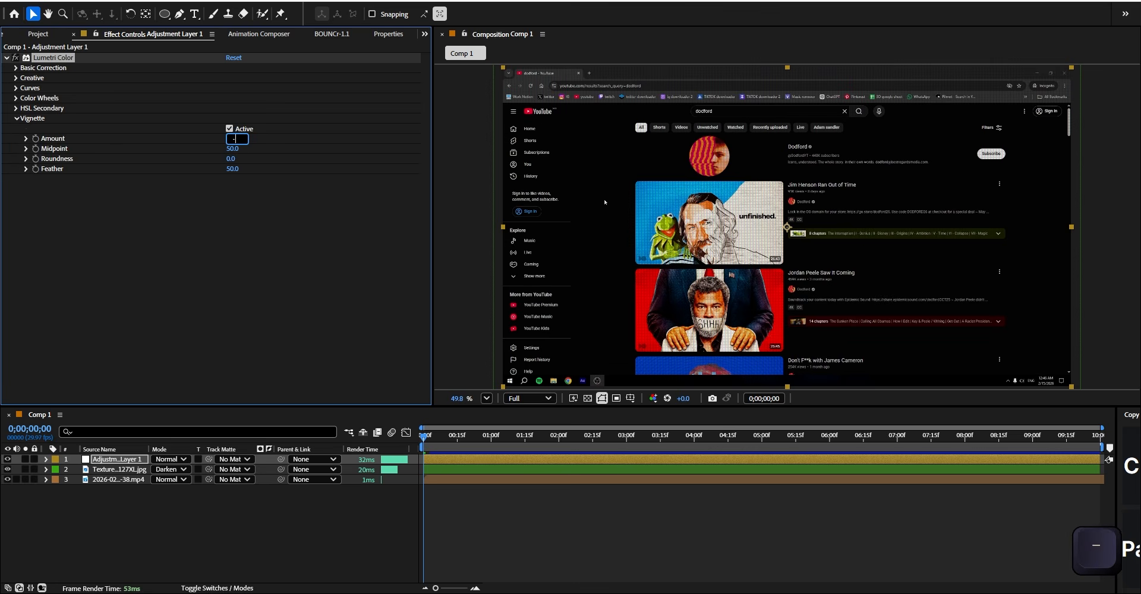
{"action": "type", "text": "4"}
{"action": "key", "text": "Return"}
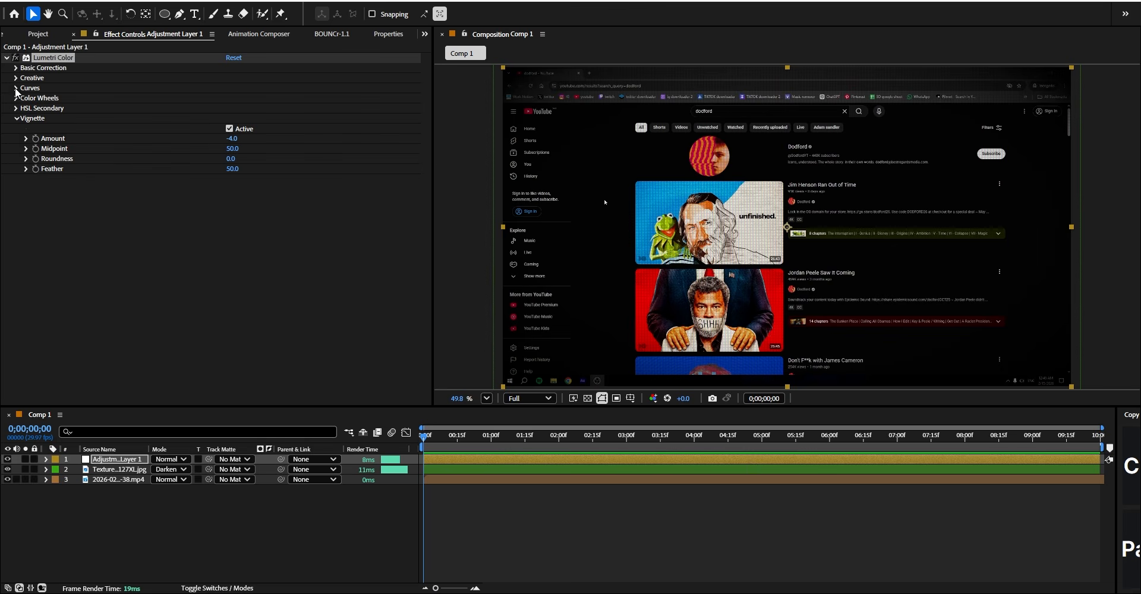
- Add a midpoint to the green channel of the Lumetri RGB curve and raise it slightly for a green tint
{"action": "left_click", "coordinate": [16, 89]}
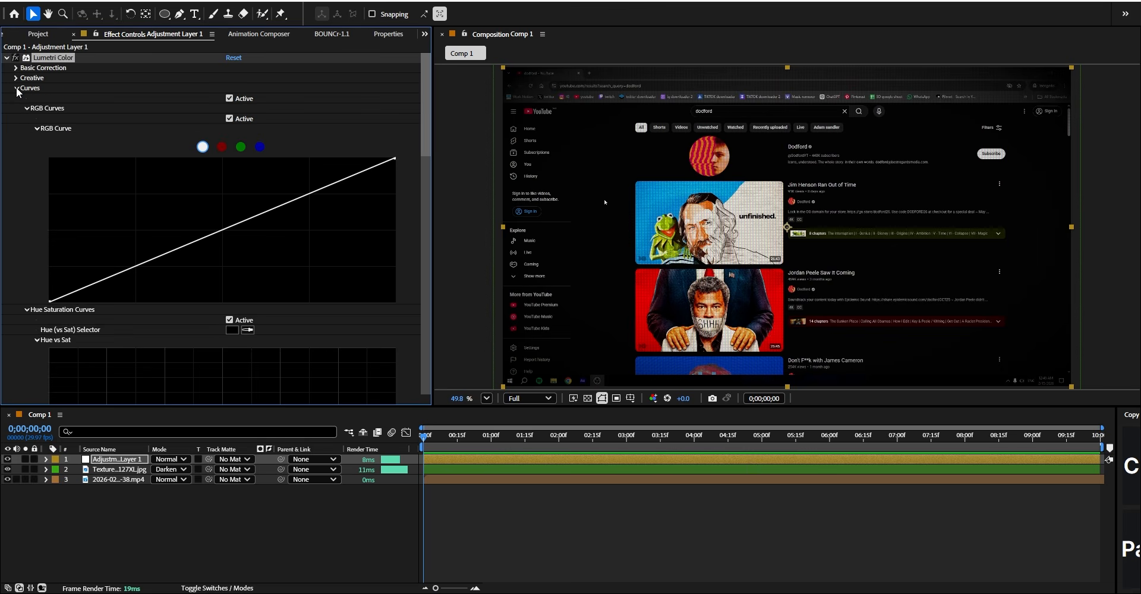
{"action": "left_click", "coordinate": [240, 148]}
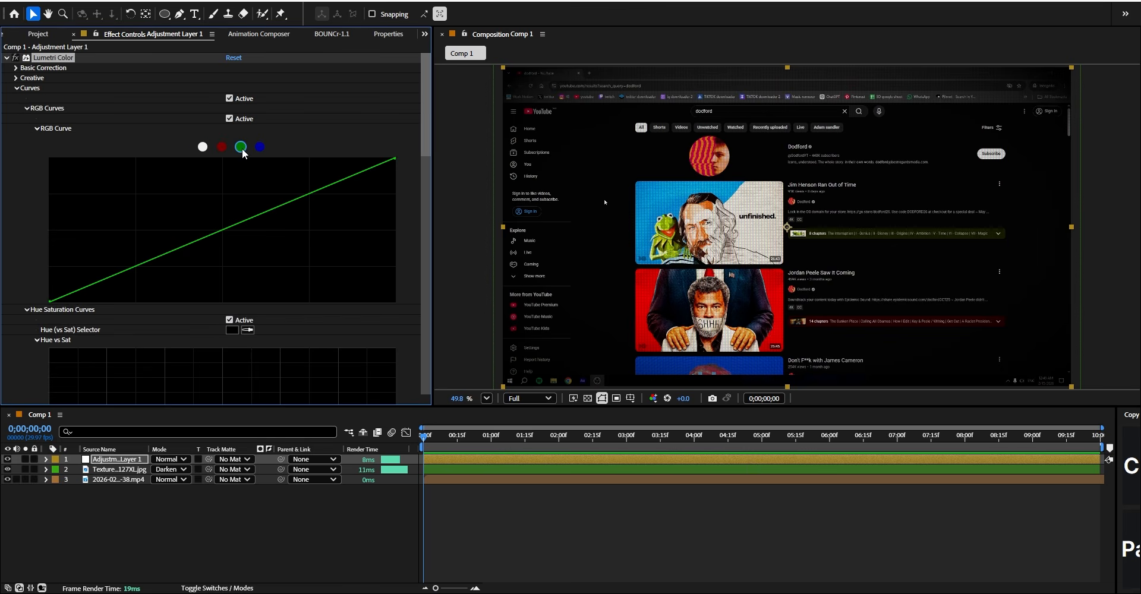
{"action": "left_click", "coordinate": [244, 223]}
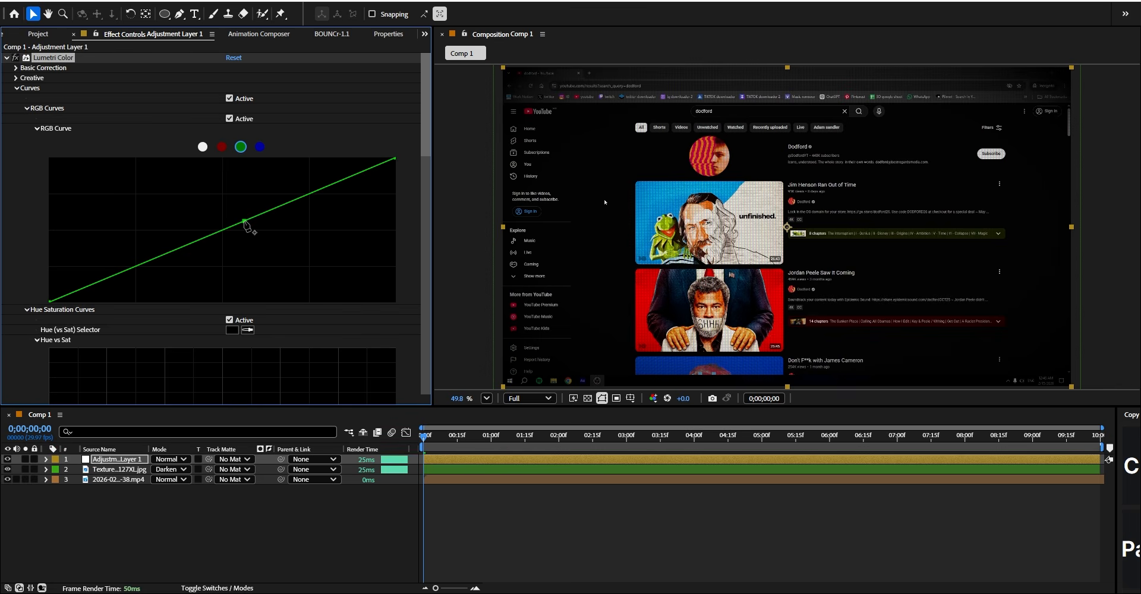
{"action": "left_click_drag", "start_coordinate": [243, 220], "coordinate": [230, 207]}
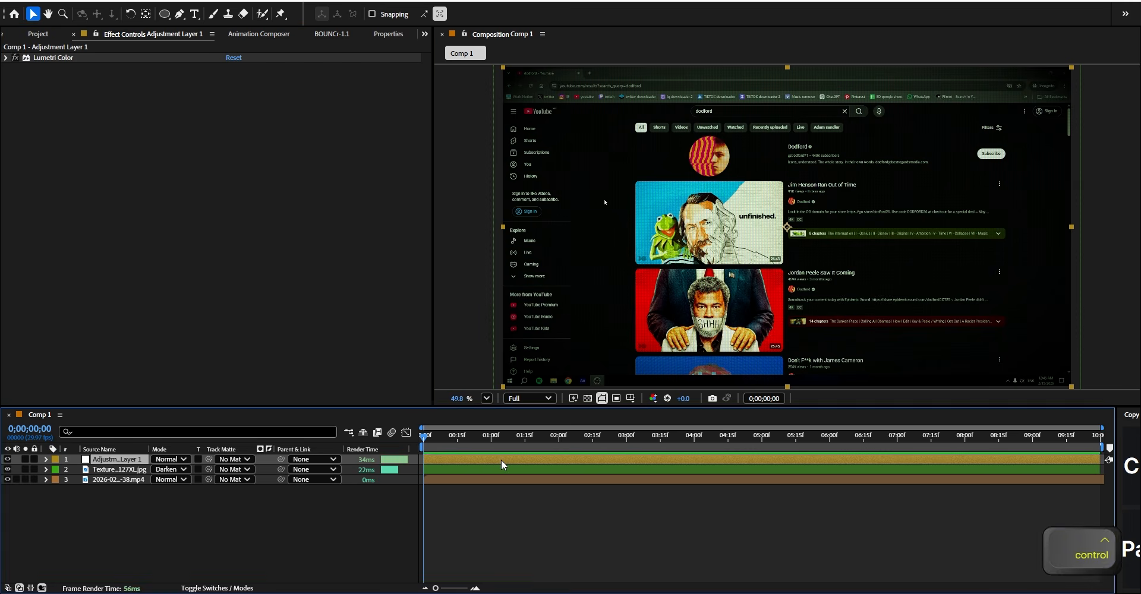
- Apply Optics Compensation to the adjustment layer with a field of view of 30
{"action": "key", "text": "ctrl+space"}
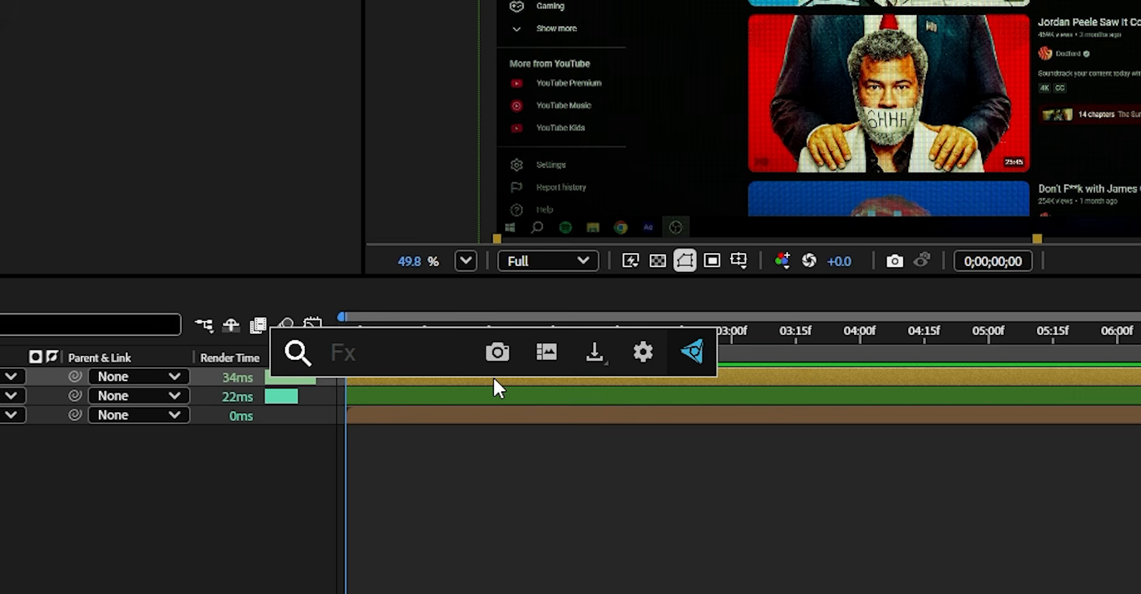
{"action": "type", "text": "opti"}
{"action": "key", "text": "Return"}
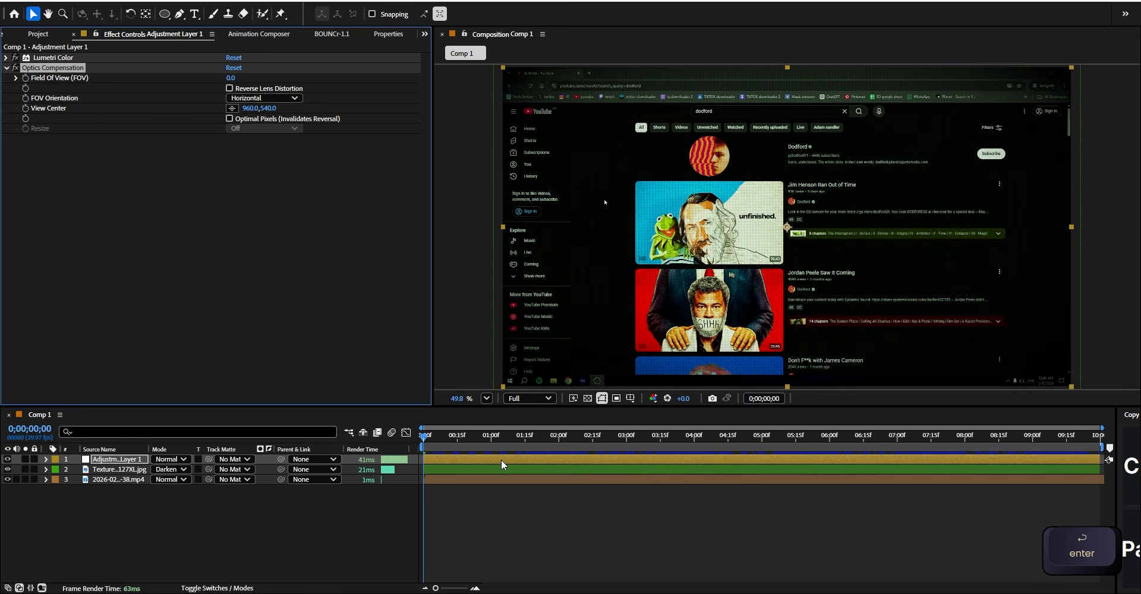
{"action": "left_click", "coordinate": [230, 78]}
{"action": "type", "text": "30"}
{"action": "key", "text": "Return"}
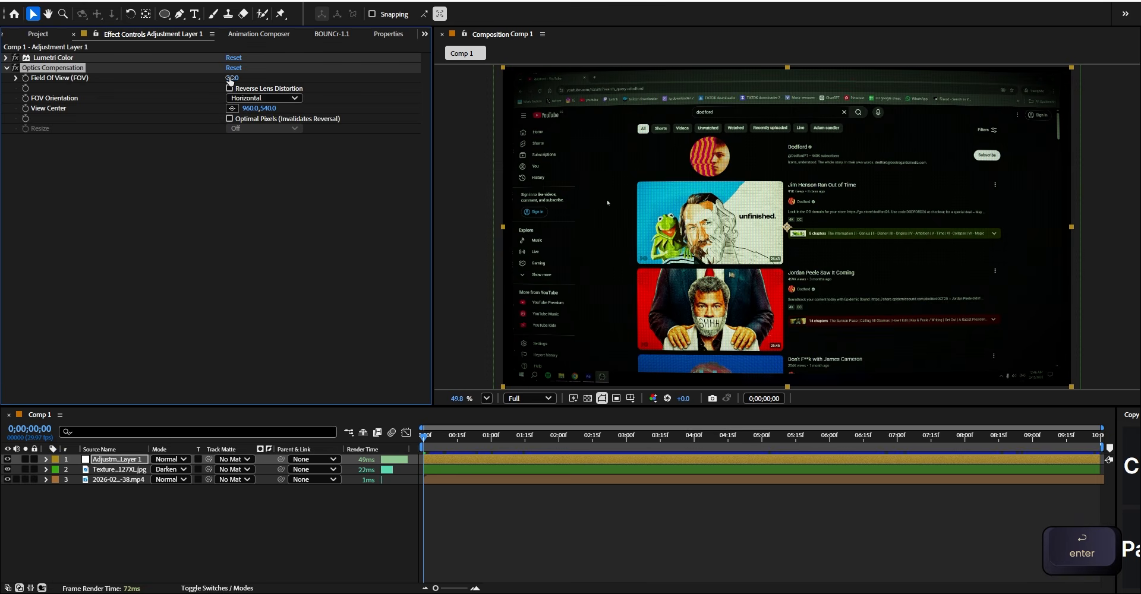
{"action": "left_click", "coordinate": [6, 68]}
- Show the transparency grid and apply a Transform effect scaled to 105.4 so the image fills the frame
{"action": "left_click", "coordinate": [587, 399]}
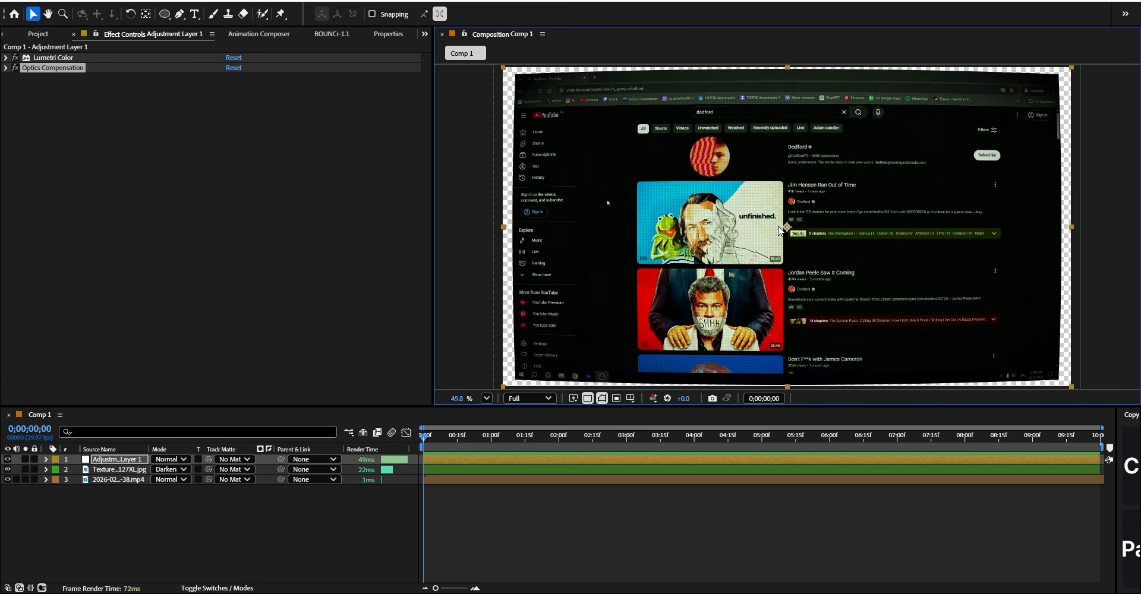
{"action": "left_click", "coordinate": [743, 464]}
{"action": "key", "text": "ctrl+space"}
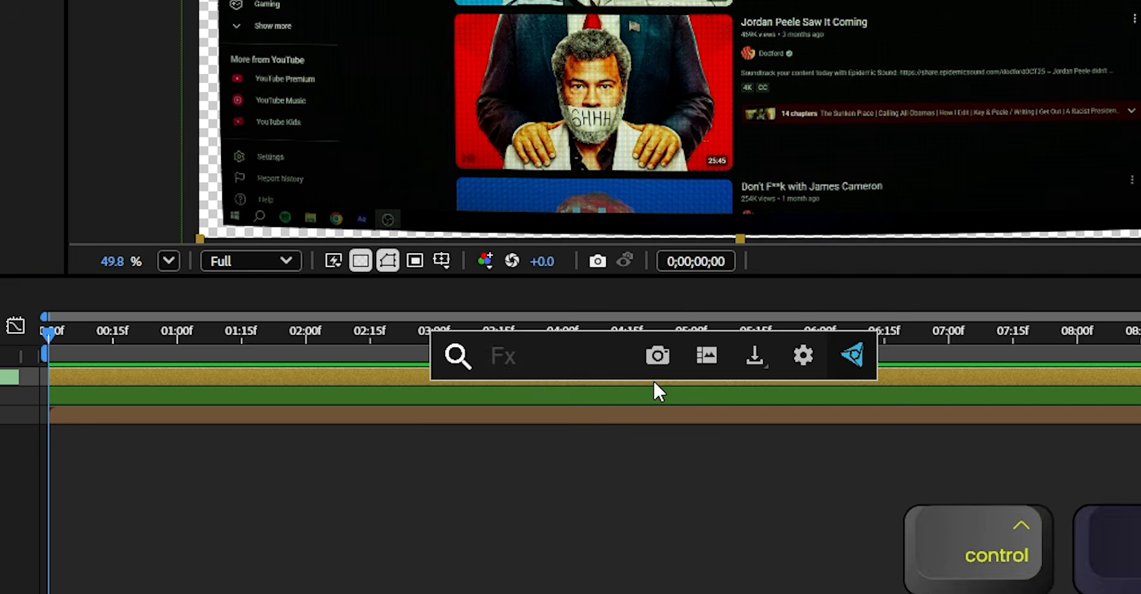
{"action": "type", "text": "tra"}
{"action": "key", "text": "Return"}
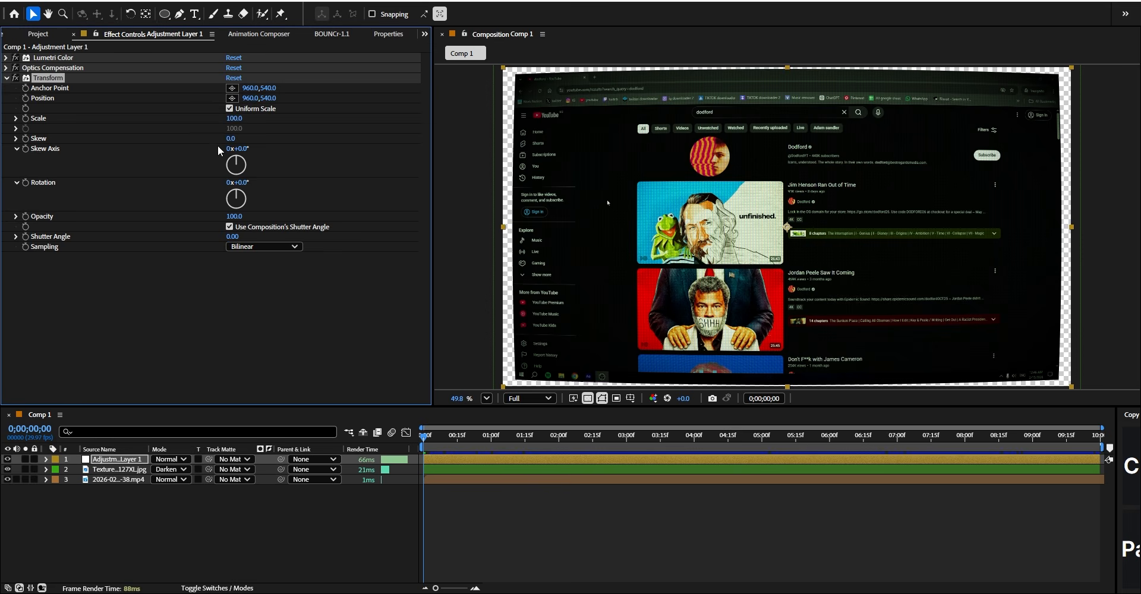
{"action": "left_click_drag", "start_coordinate": [232, 119], "coordinate": [251, 116]}
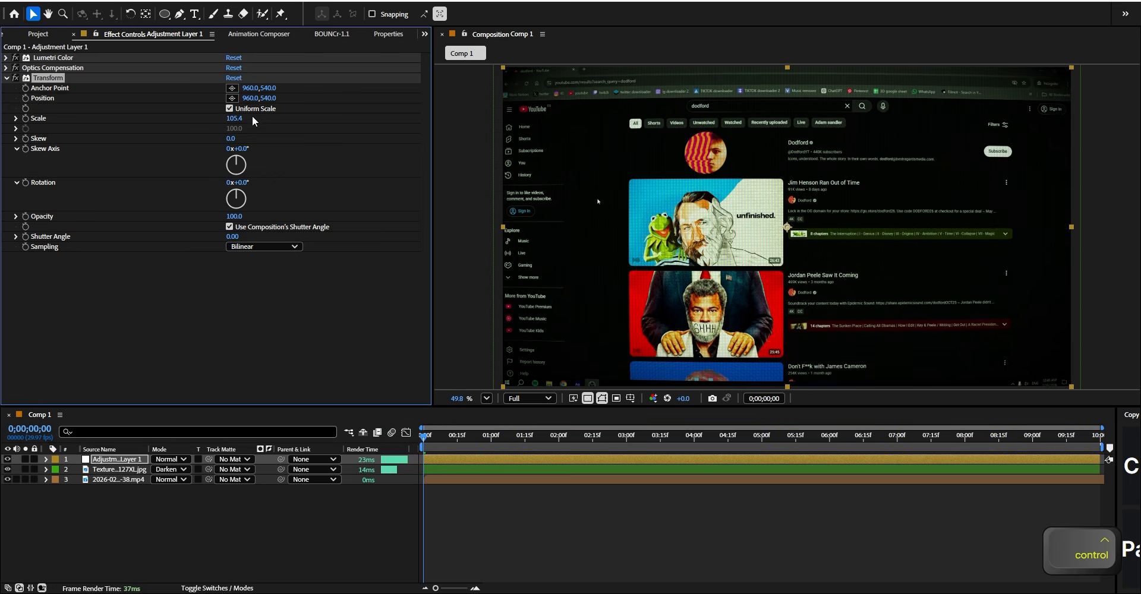
- Create a second adjustment layer on top and apply the Camera Lens Blur effect to it
{"action": "left_click", "coordinate": [494, 554]}
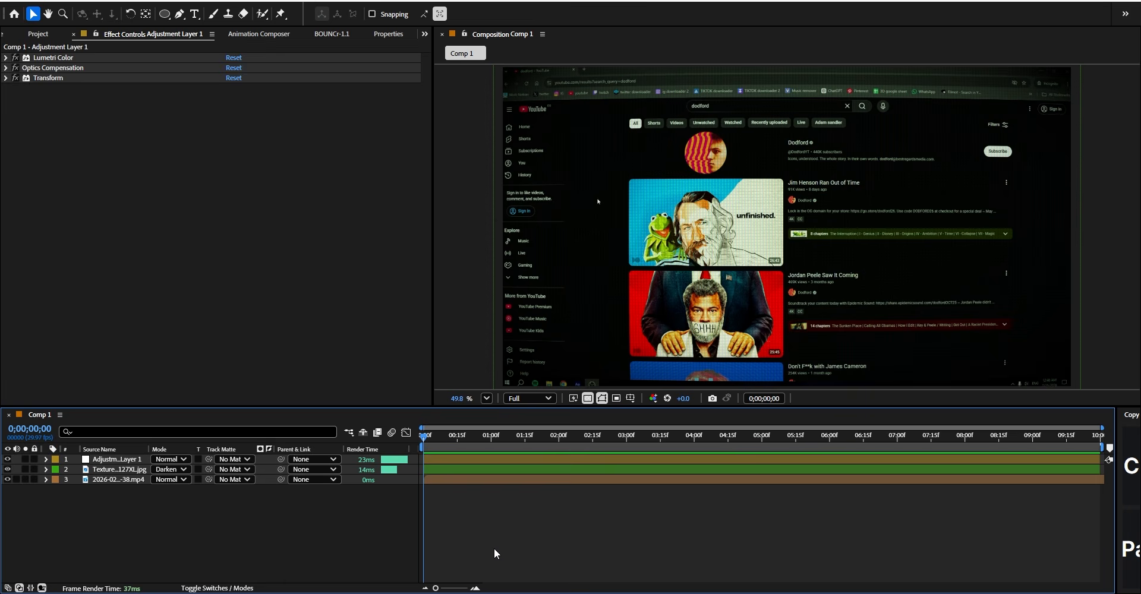
{"action": "key", "text": "ctrl+alt+y"}
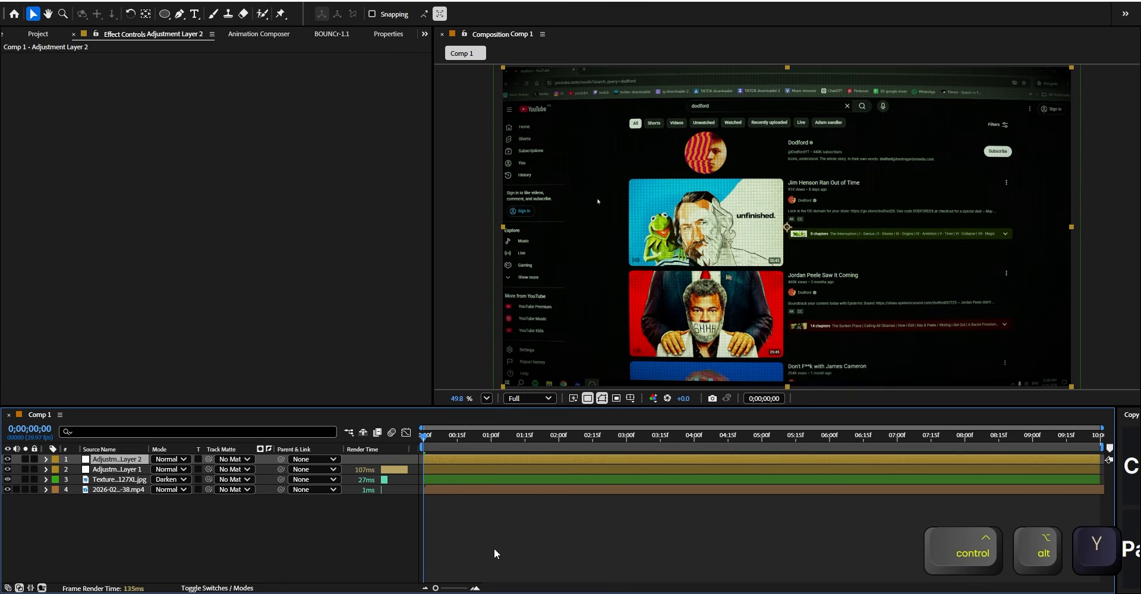
{"action": "key", "text": "ctrl+space"}
{"action": "type", "text": "camera len"}
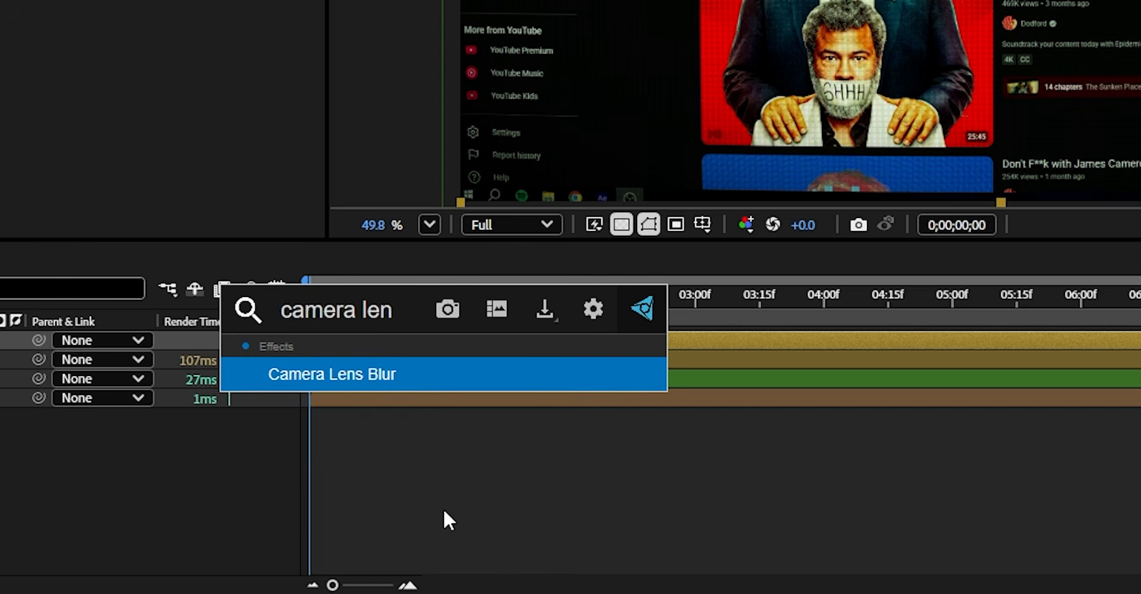
{"action": "key", "text": "Return"}
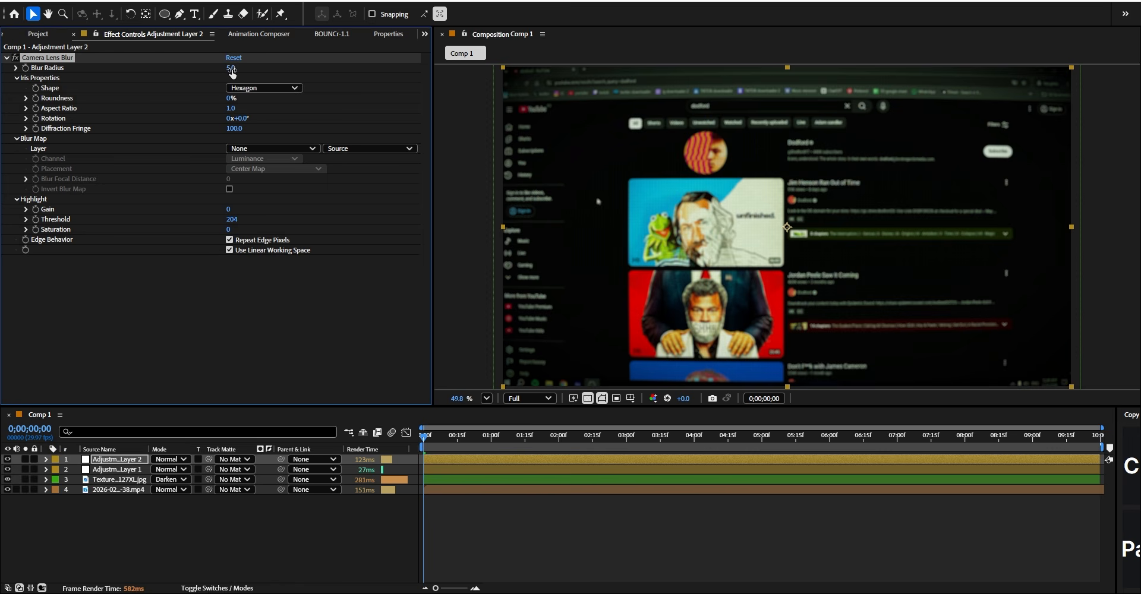
- Set the Camera Lens Blur radius to 4 on the top adjustment layer
{"action": "left_click", "coordinate": [232, 69]}
{"action": "type", "text": "4"}
{"action": "key", "text": "Return"}
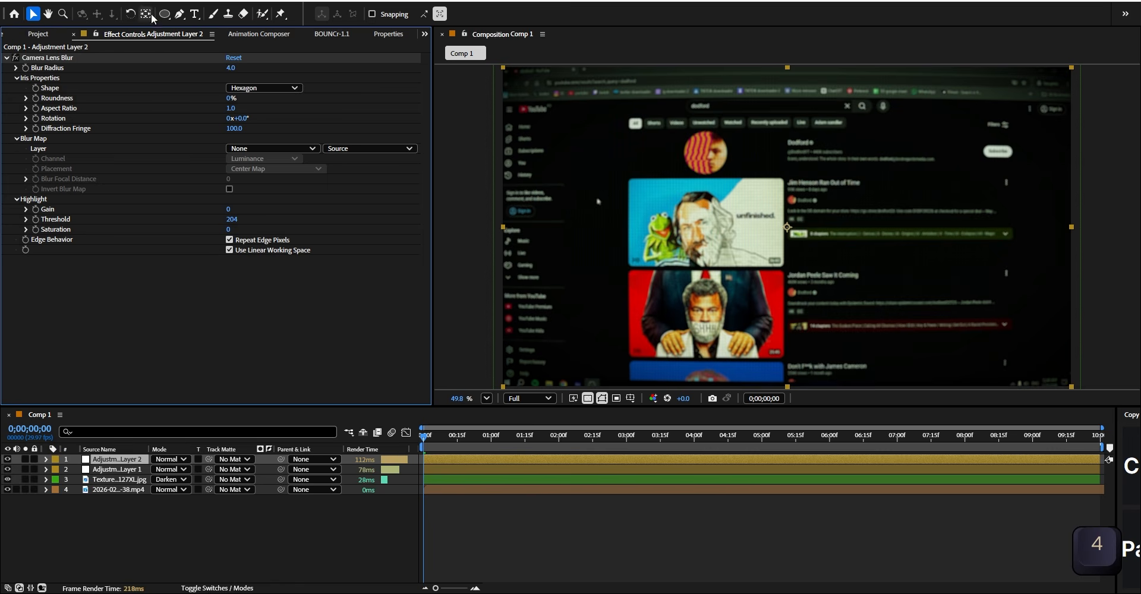
- Draw an elliptical mask spanning most of the frame on the top adjustment layer and invert it so only the edges blur
{"action": "left_click", "coordinate": [165, 15]}
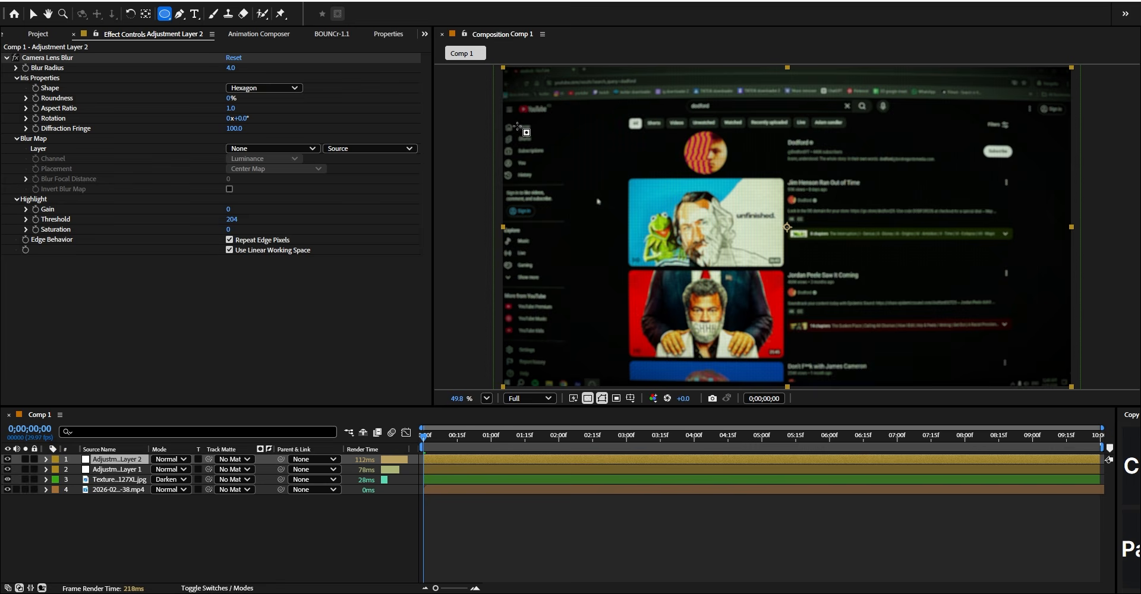
{"action": "left_click_drag", "start_coordinate": [508, 114], "coordinate": [1064, 380]}
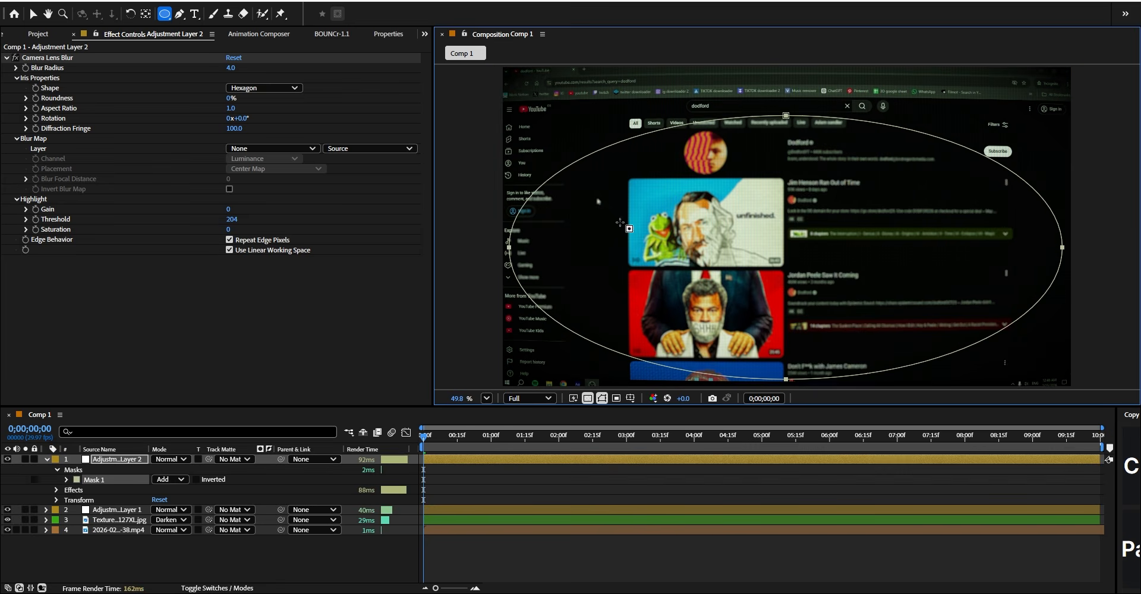
{"action": "key", "text": "ctrl+z"}
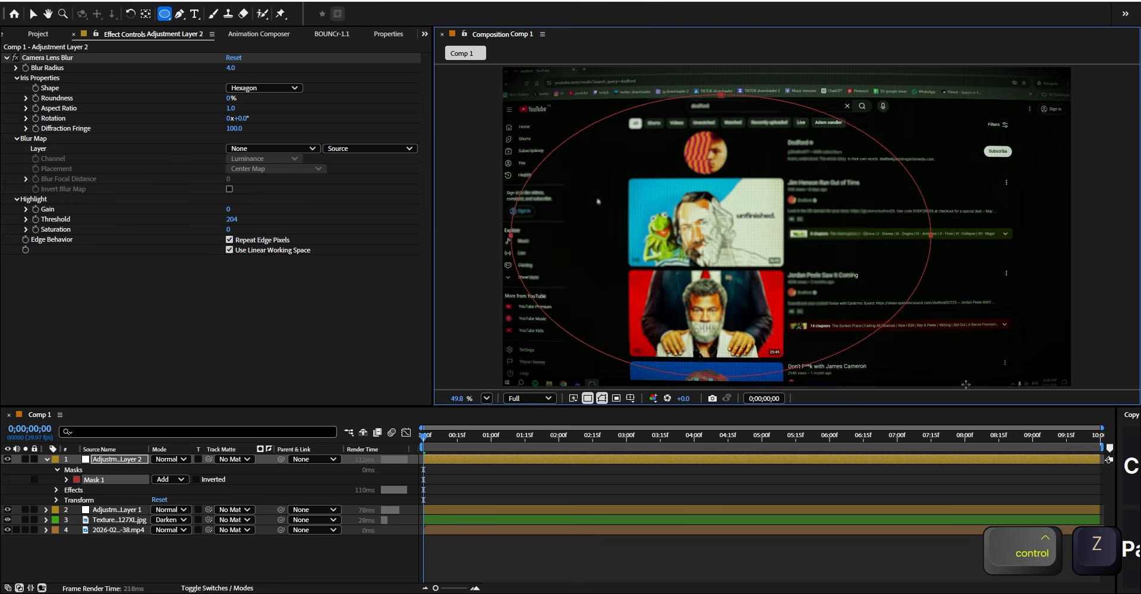
{"action": "left_click_drag", "start_coordinate": [966, 385], "coordinate": [1062, 379]}
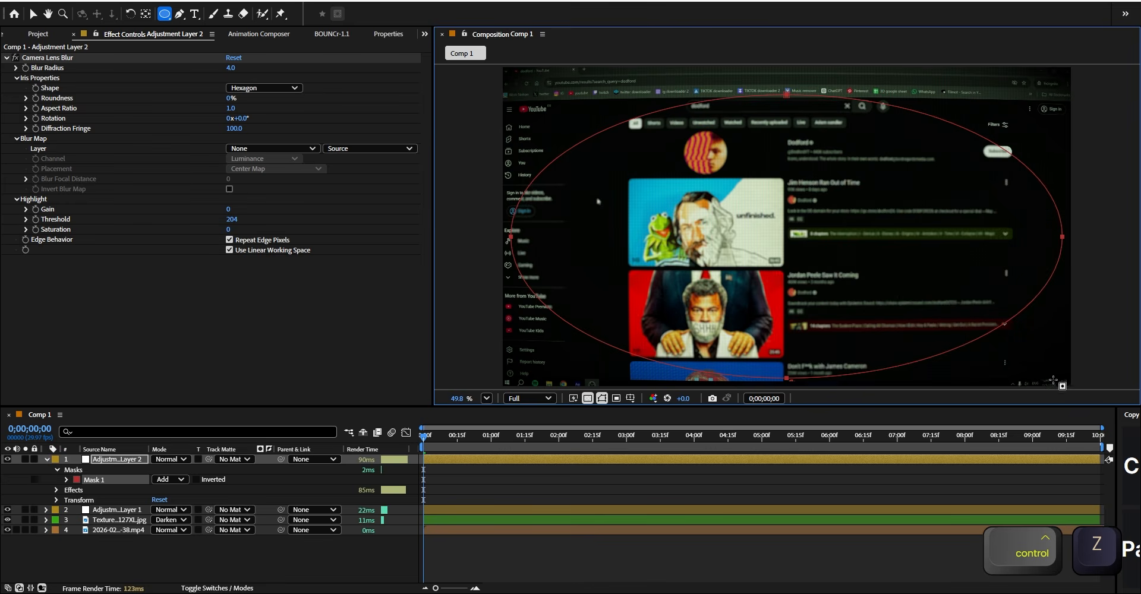
{"action": "scroll", "coordinate": [510, 185], "scroll_direction": "up", "scroll_amount": 2}
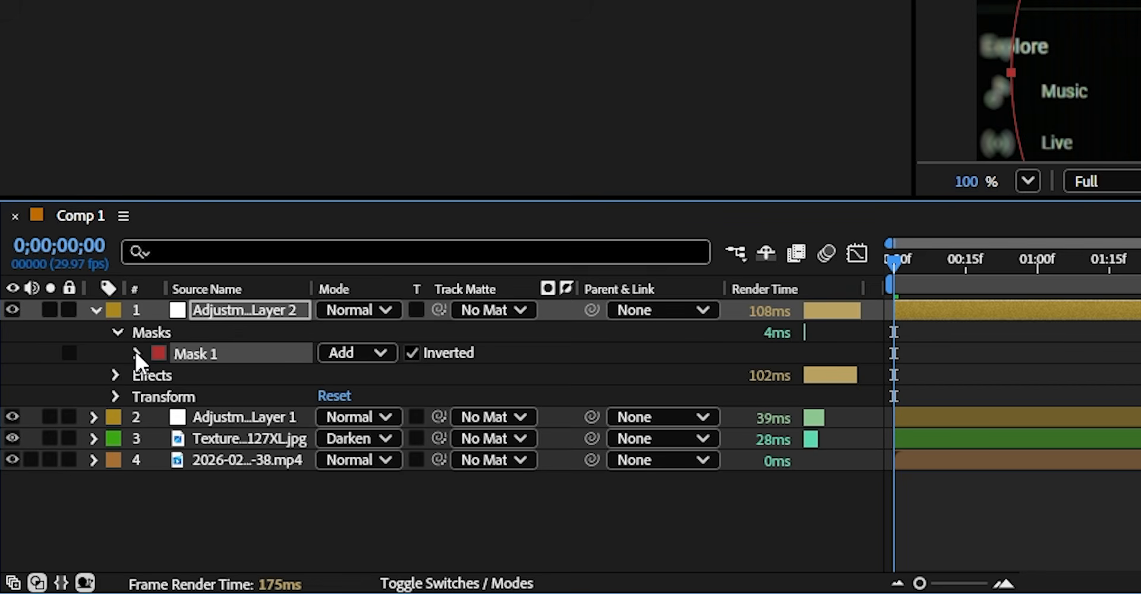
- Feather the inverted mask by 200 pixels and collapse the layer's properties and the blur effect's settings
{"action": "left_click", "coordinate": [136, 353]}
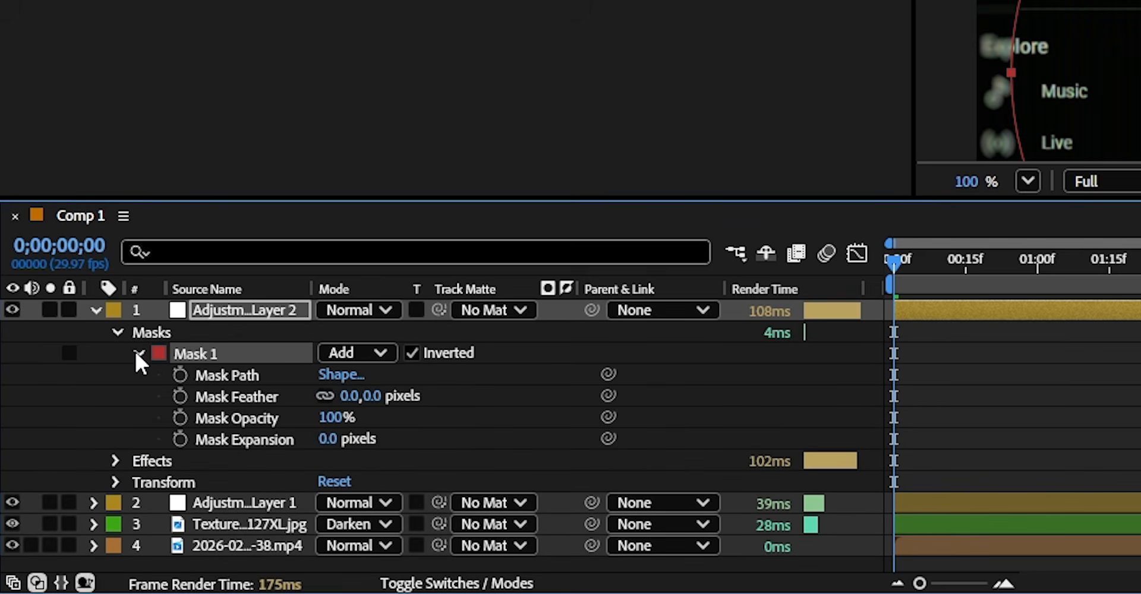
{"action": "left_click", "coordinate": [355, 396]}
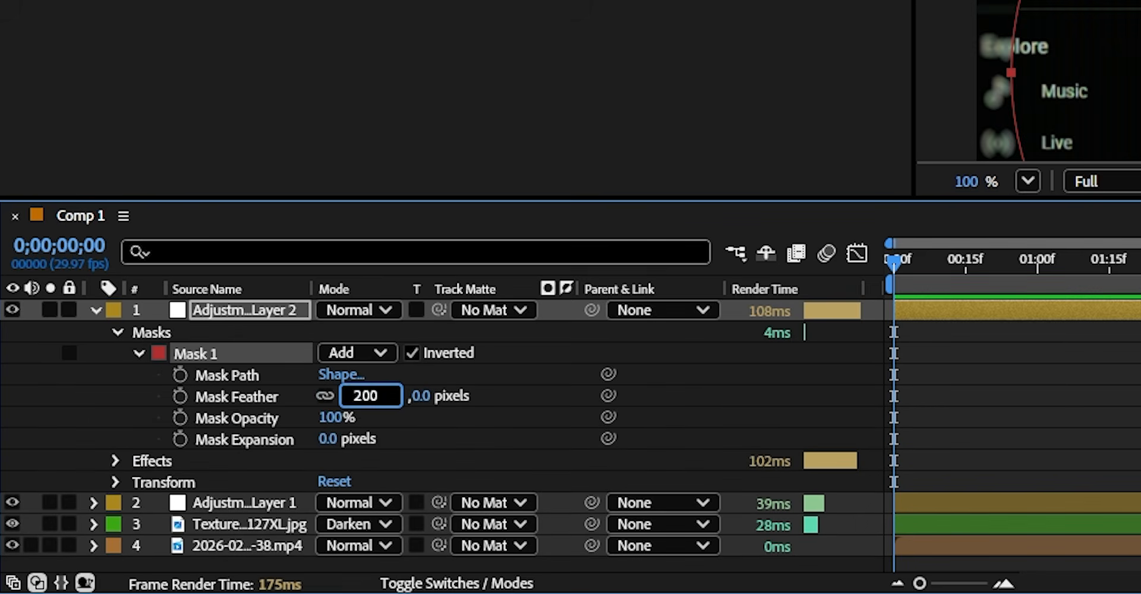
{"action": "type", "text": "200"}
{"action": "key", "text": "Return"}
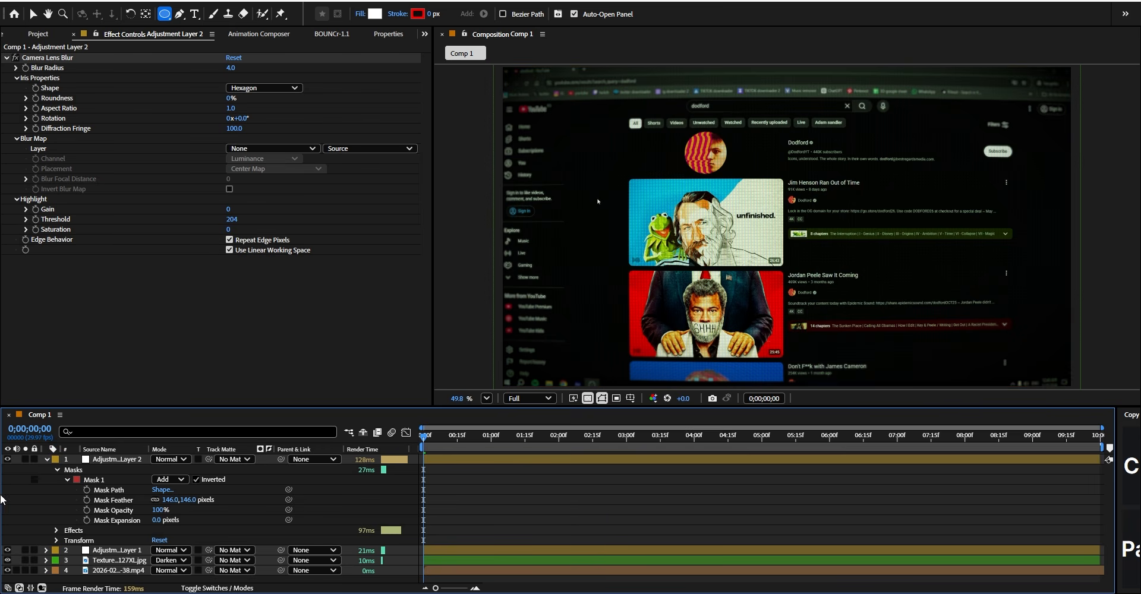
{"action": "left_click", "coordinate": [47, 459]}
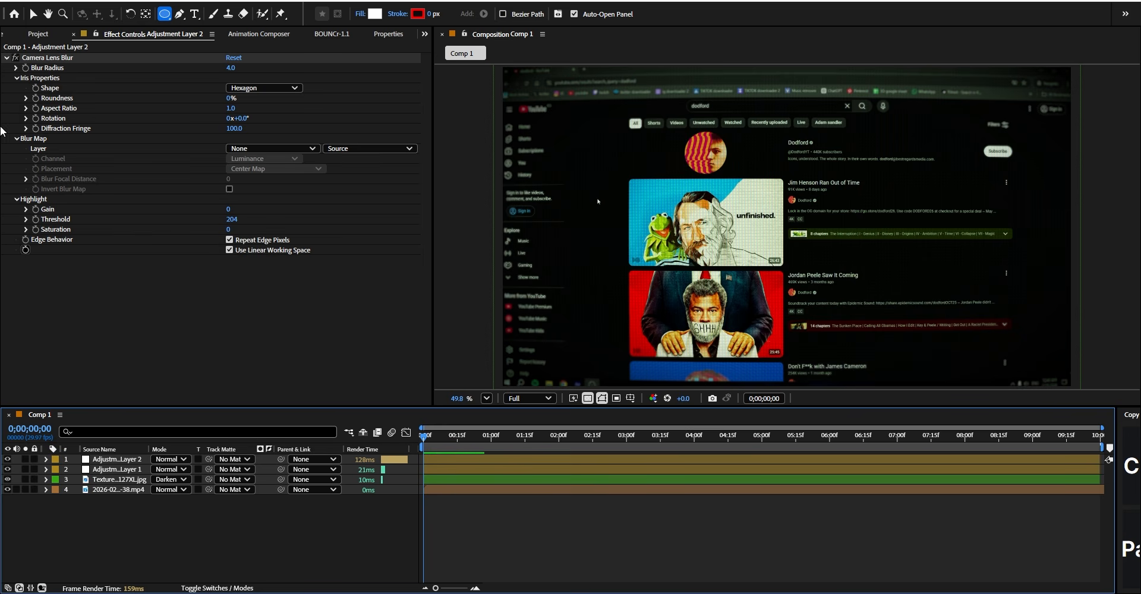
{"action": "left_click", "coordinate": [7, 58]}
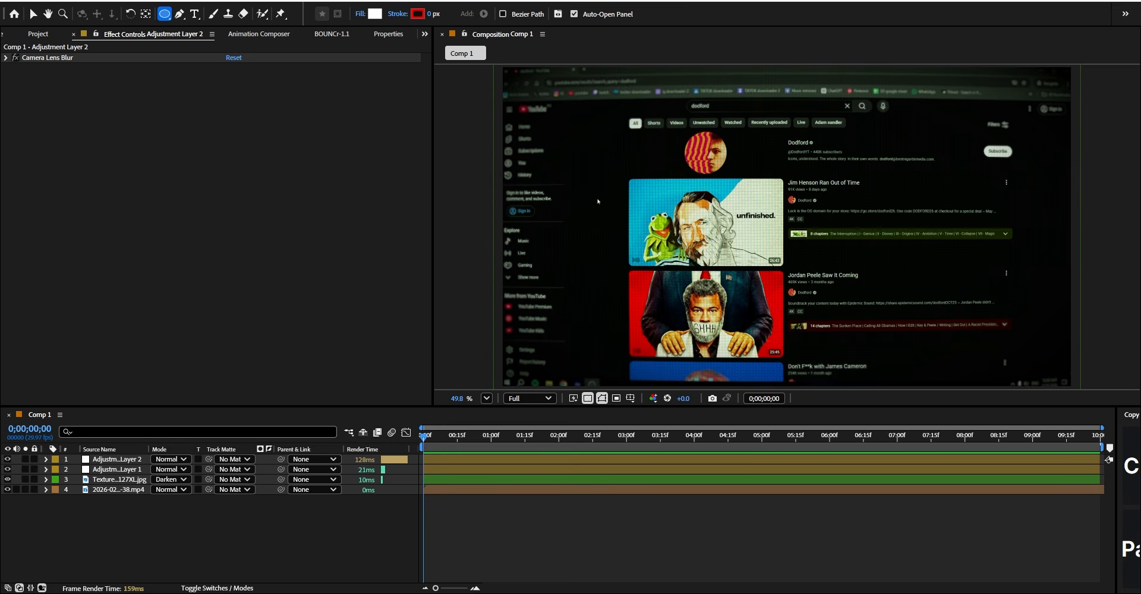
- Add the wide 3.png reflection image as the top layer of the composition and scale it to 50%
{"action": "left_click_drag", "start_coordinate": [797, 593], "coordinate": [672, 525]}
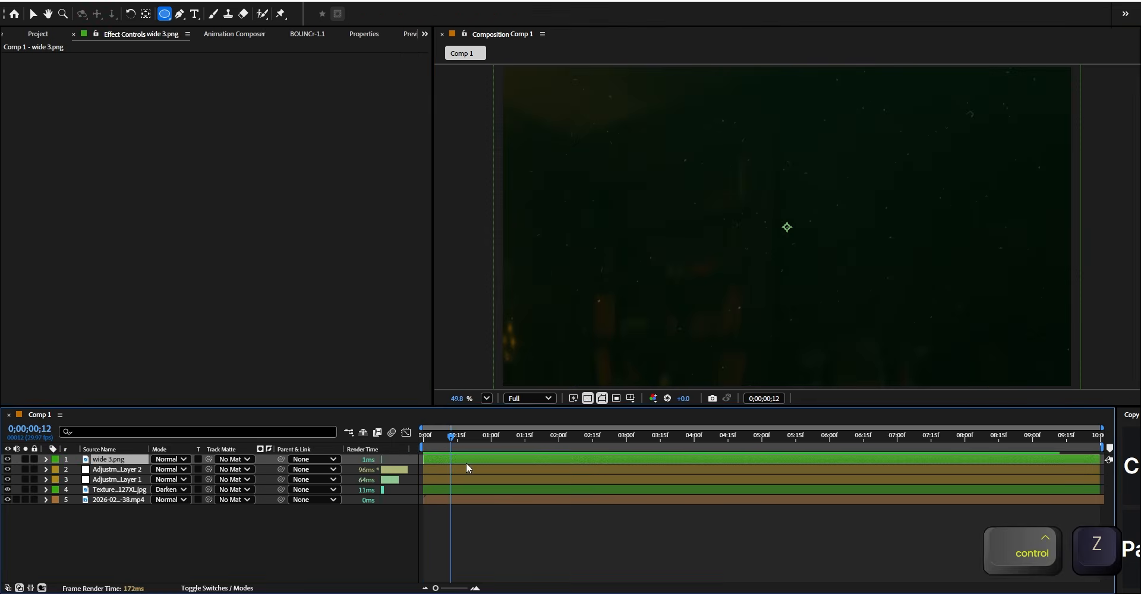
{"action": "key", "text": "s"}
{"action": "left_click", "coordinate": [172, 470]}
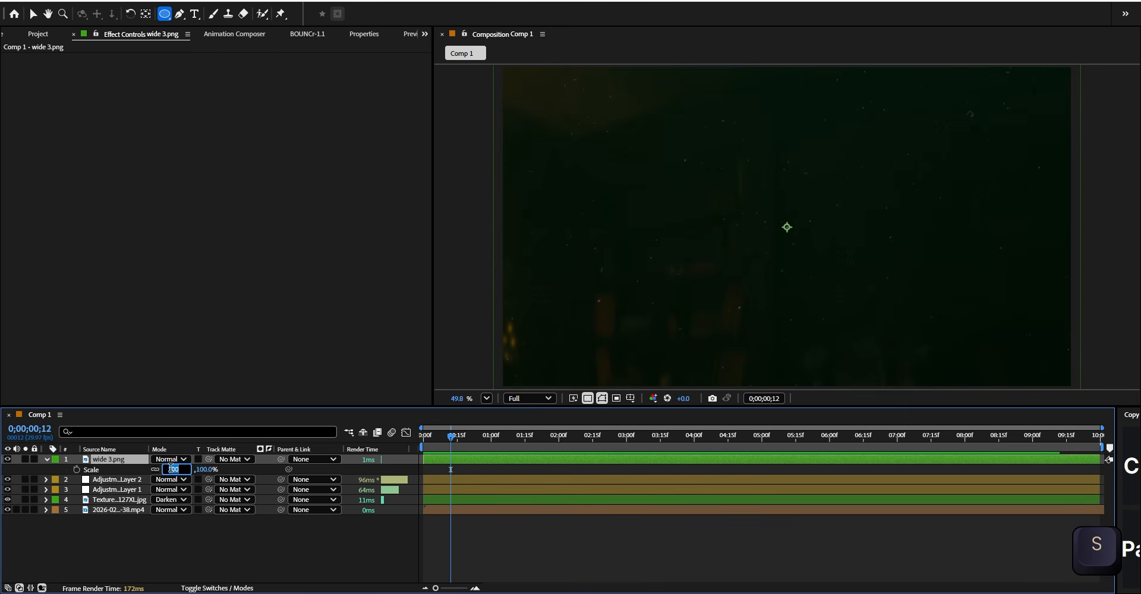
{"action": "type", "text": "50"}
{"action": "key", "text": "Return"}
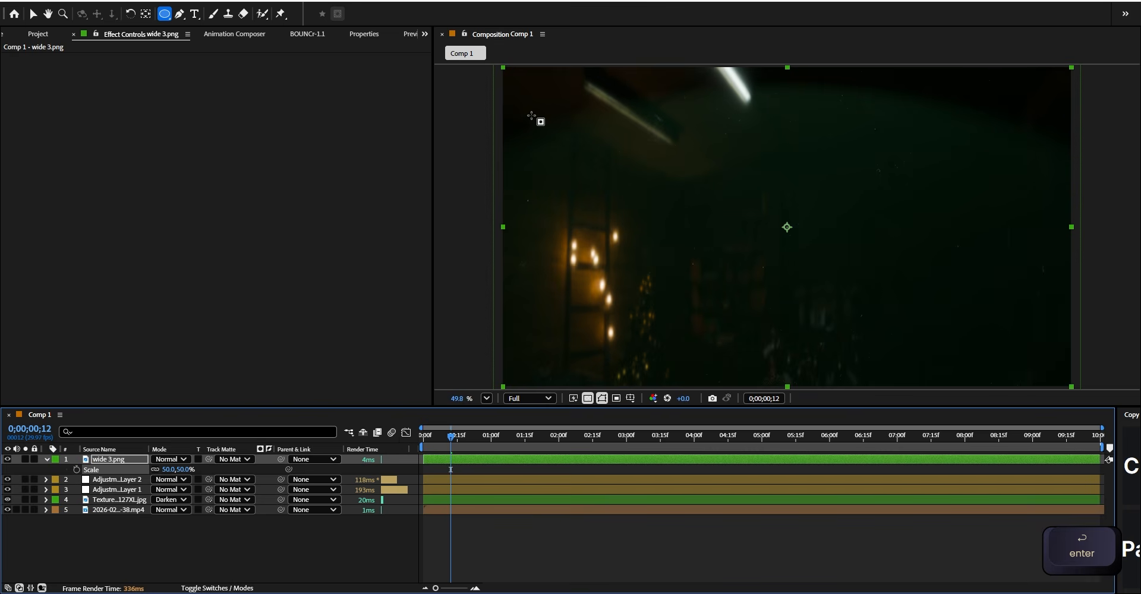
- Set the blending mode of the wide 3.png reflection layer to Linear Dodge
{"action": "key", "text": "v"}
{"action": "left_click", "coordinate": [157, 462]}
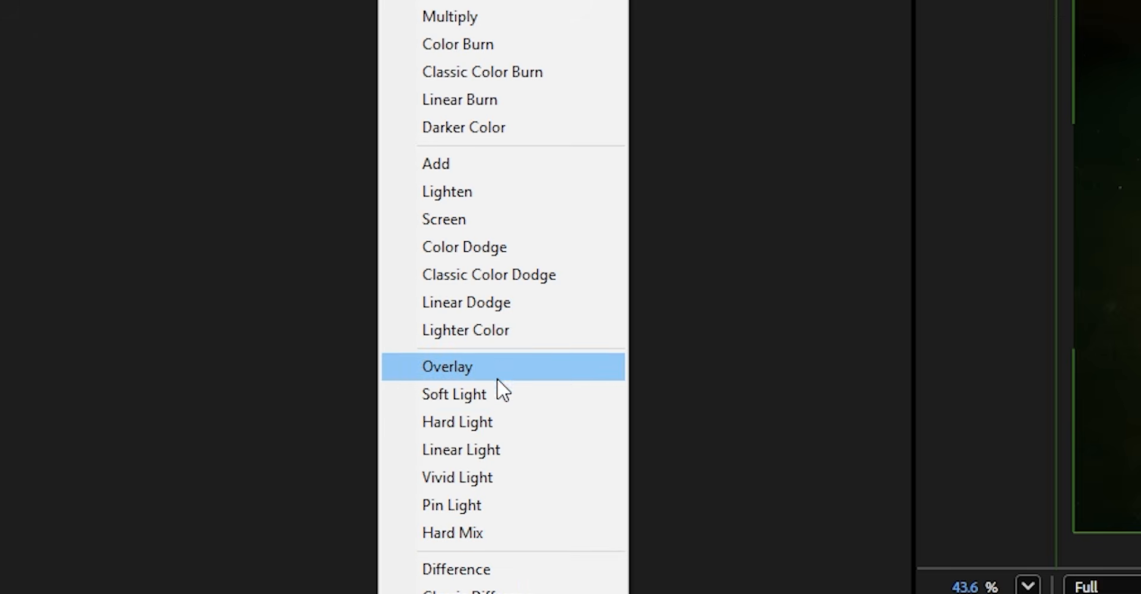
{"action": "left_click", "coordinate": [483, 314]}
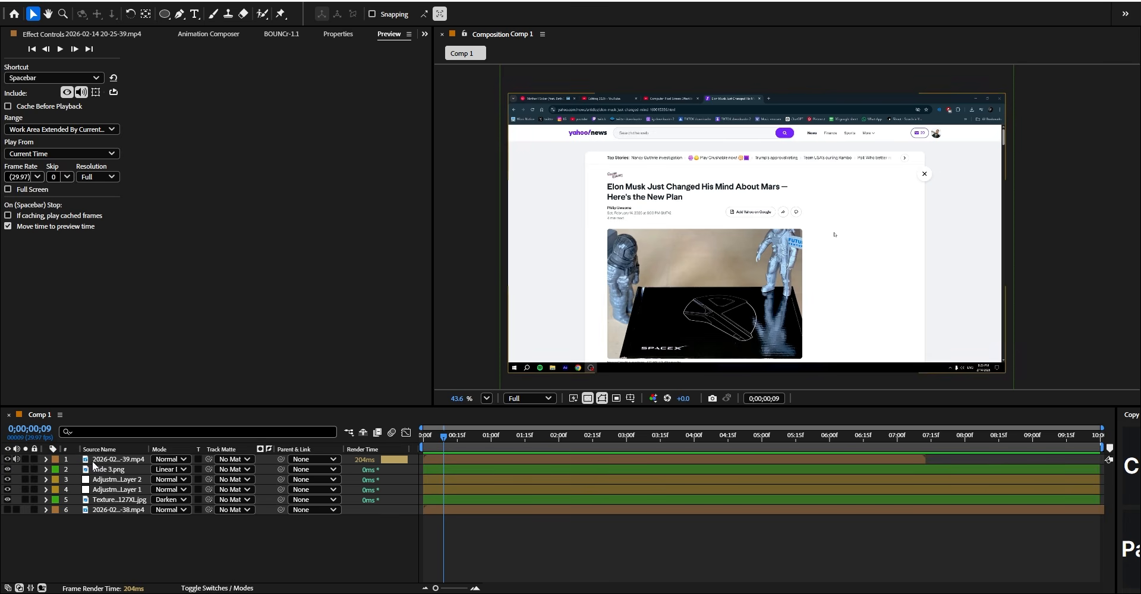
- Move the bright news-page recording directly below the texture layer and blend wide 3.png in Darken mode at a reduced opacity
{"action": "left_click_drag", "start_coordinate": [94, 463], "coordinate": [91, 516]}
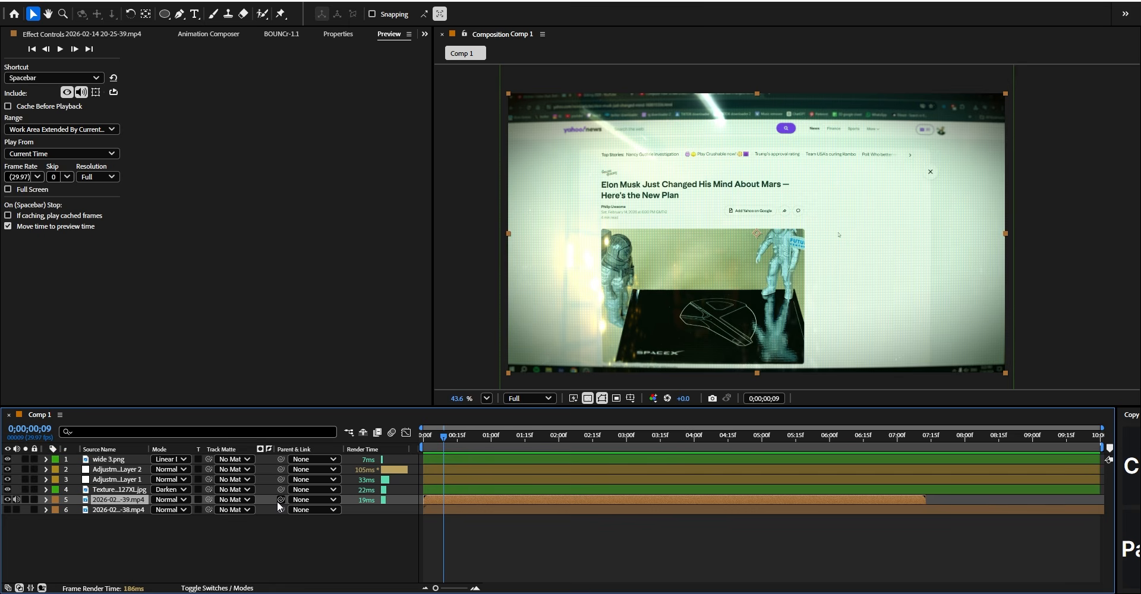
{"action": "left_click", "coordinate": [144, 460]}
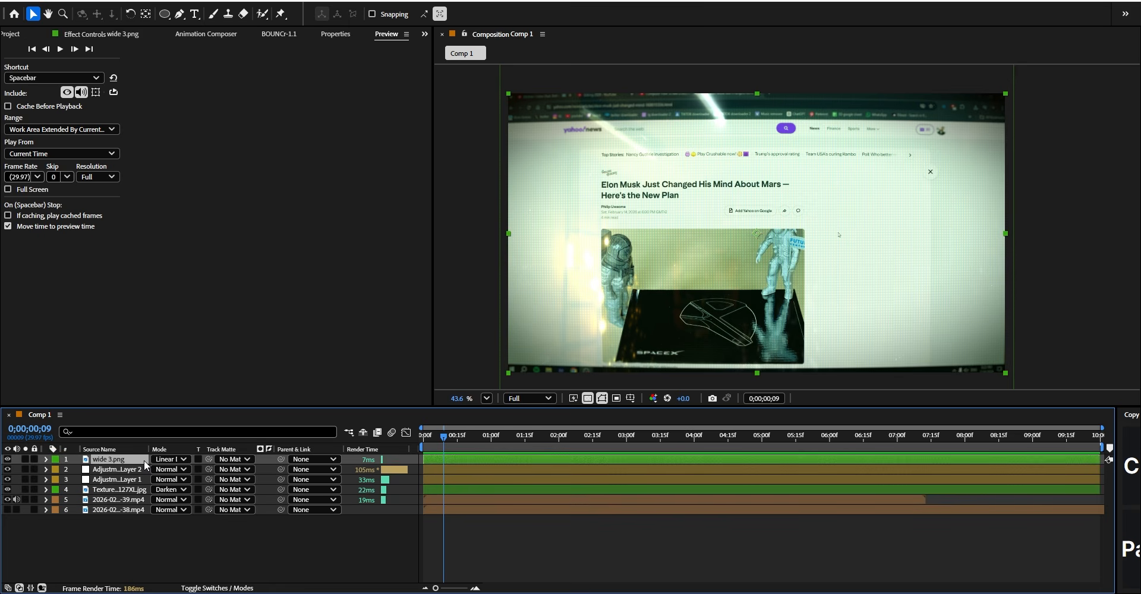
{"action": "left_click", "coordinate": [170, 460]}
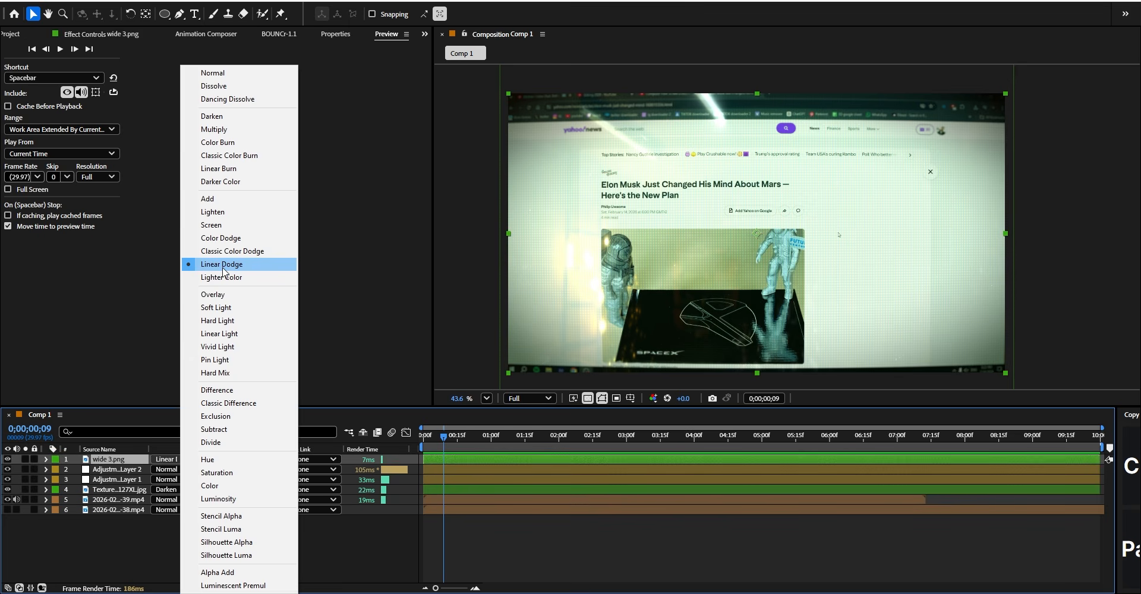
{"action": "left_click", "coordinate": [212, 116]}
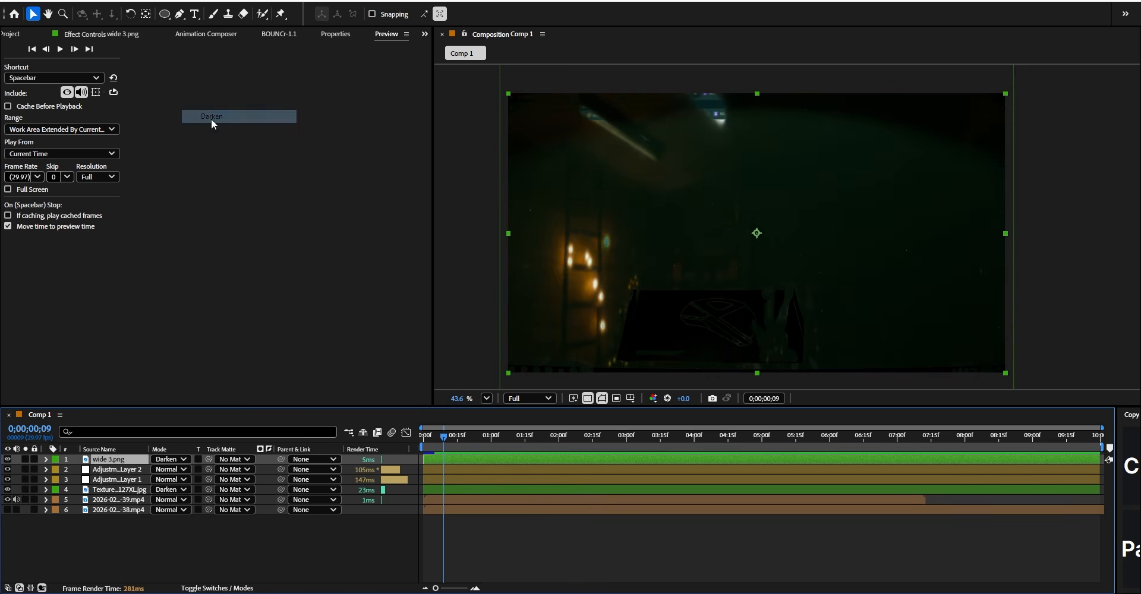
{"action": "key", "text": "t"}
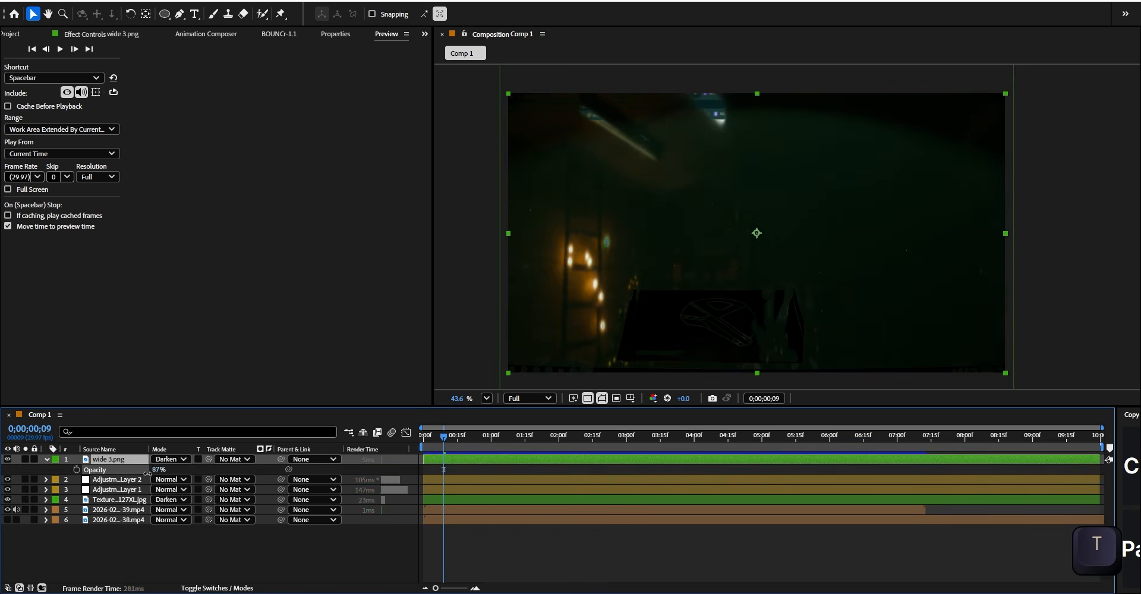
{"action": "left_click_drag", "start_coordinate": [159, 469], "coordinate": [114, 472]}
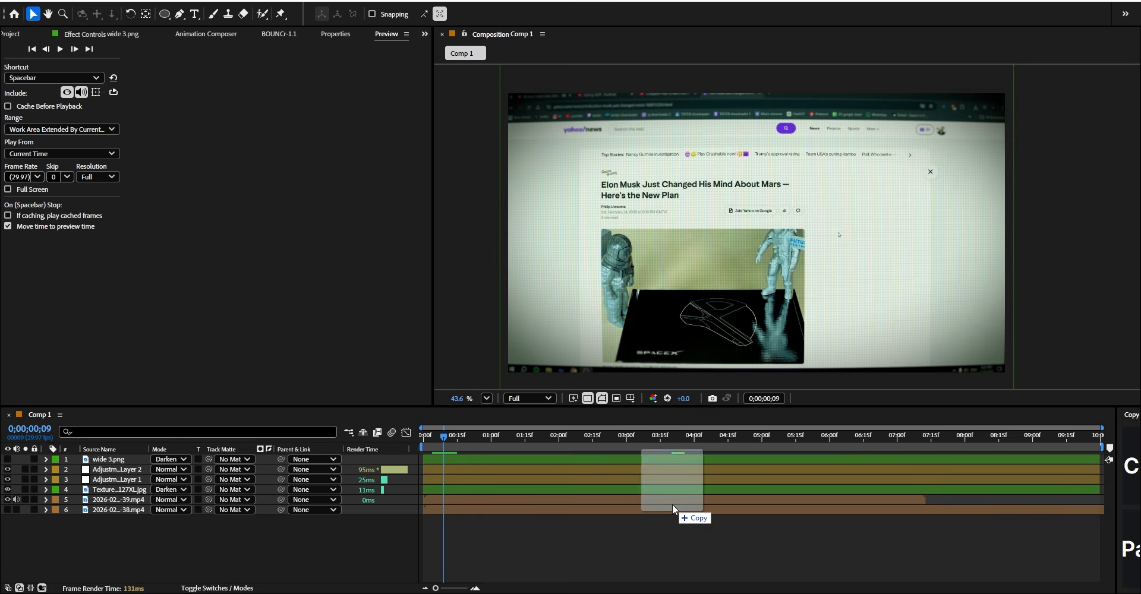
- Add the wide 6.png window reflection as the top layer and scale it to 50%
{"action": "left_click_drag", "start_coordinate": [672, 504], "coordinate": [626, 530]}
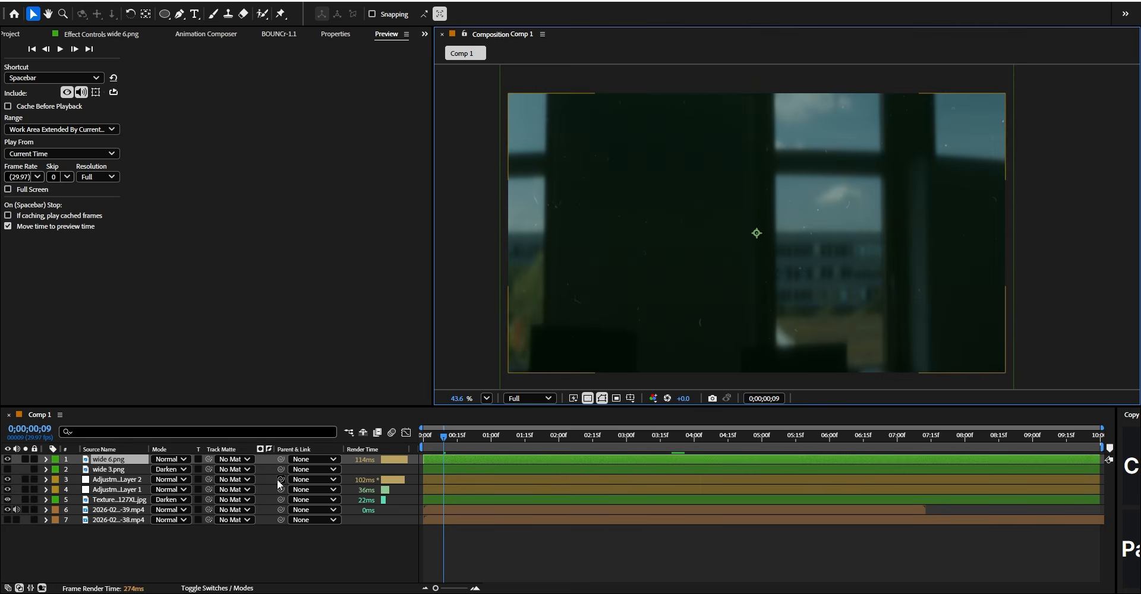
{"action": "key", "text": "s"}
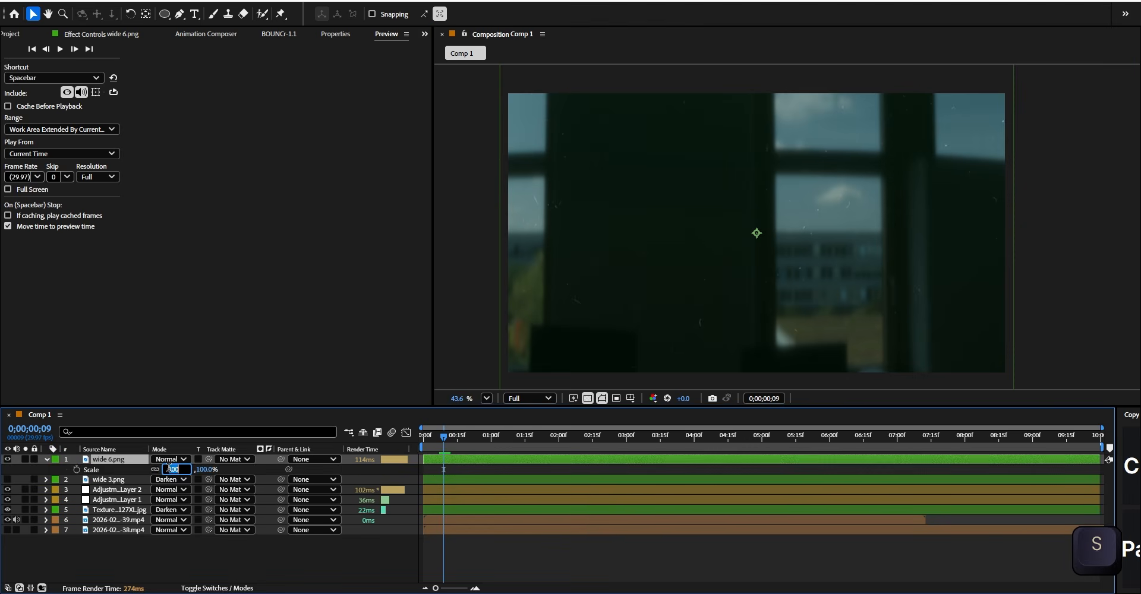
{"action": "left_click", "coordinate": [167, 470]}
{"action": "type", "text": "50"}
{"action": "key", "text": "Return"}
- Set the wide 6.png layer to Darken blending and lower its opacity so the recording shows through
{"action": "left_click", "coordinate": [181, 459]}
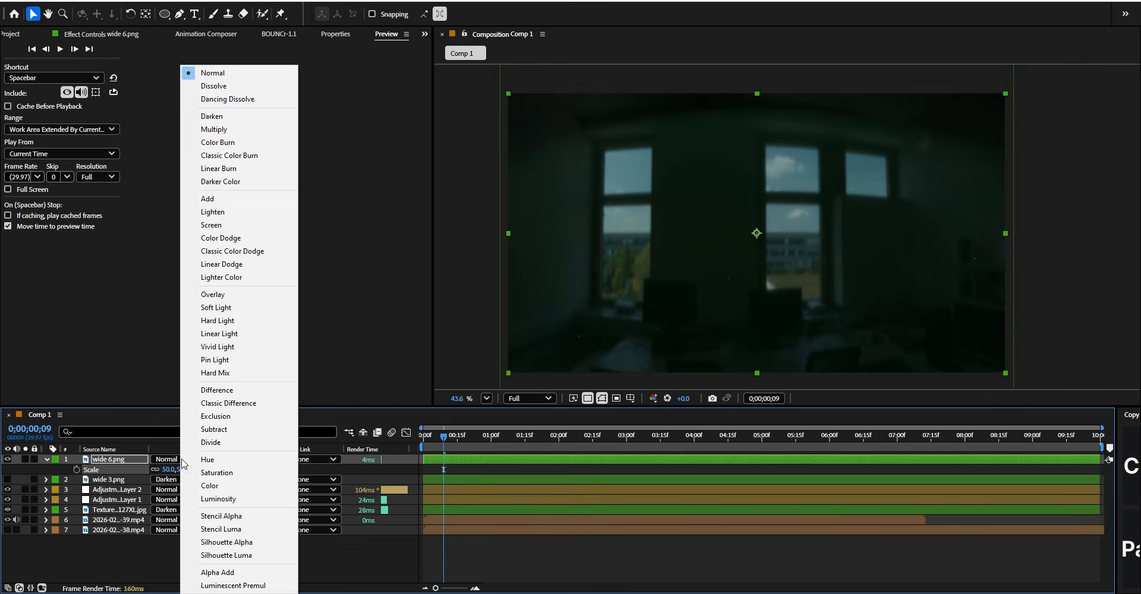
{"action": "left_click", "coordinate": [220, 117]}
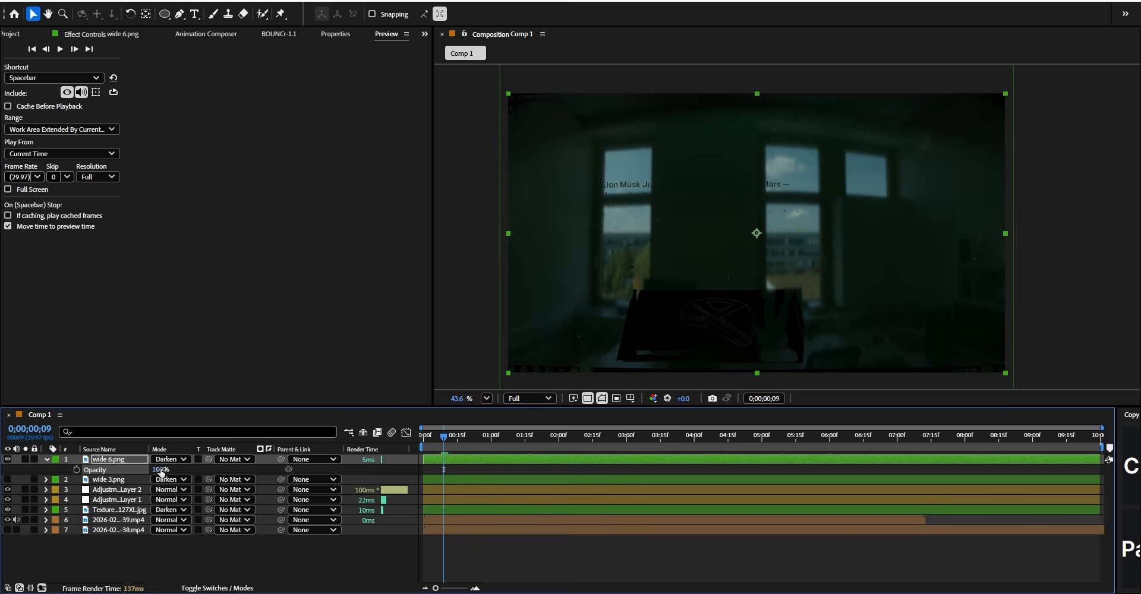
{"action": "left_click_drag", "start_coordinate": [160, 473], "coordinate": [121, 470]}
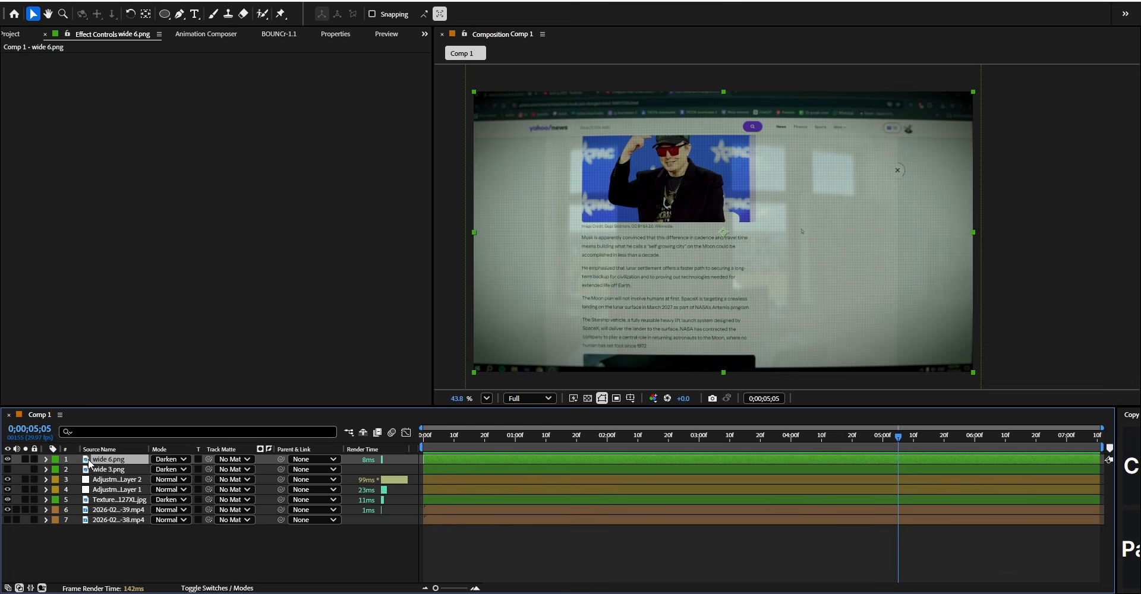
- Apply the Brightness & Contrast effect to the wide 6.png reflection layer
{"action": "key", "text": "ctrl+space"}
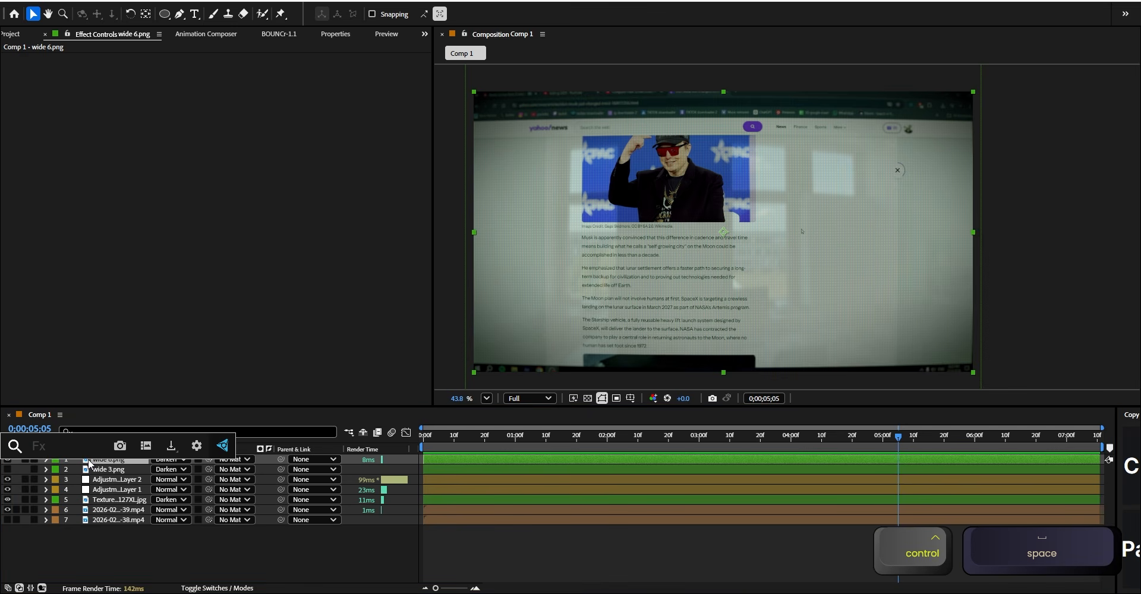
{"action": "type", "text": "con"}
{"action": "key", "text": "BackSpace"}
{"action": "key", "text": "BackSpace"}
{"action": "key", "text": "BackSpace"}
{"action": "type", "text": "bri"}
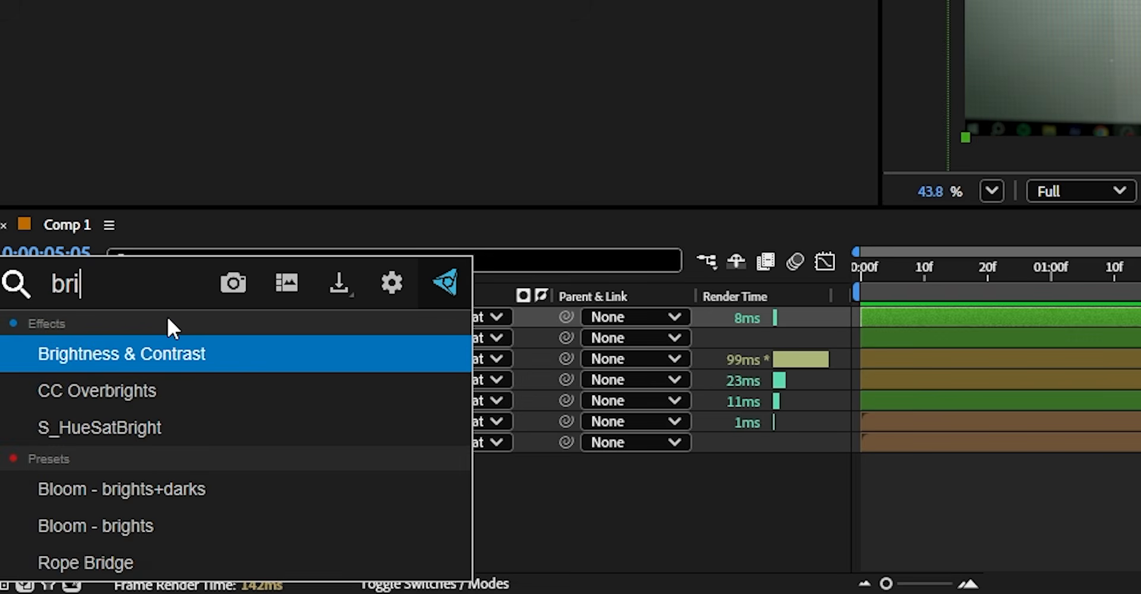
{"action": "type", "text": "gh"}
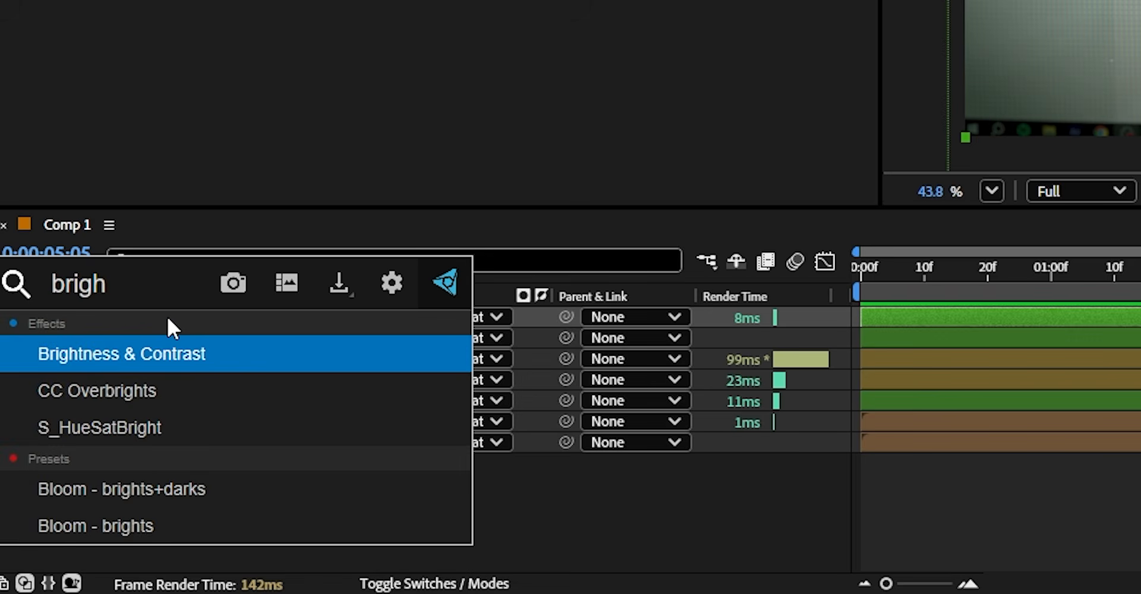
{"action": "left_click", "coordinate": [183, 346]}
- Raise the reflection's brightness to 75 and compare the image with the effect off and on
{"action": "left_click_drag", "start_coordinate": [229, 68], "coordinate": [266, 65]}
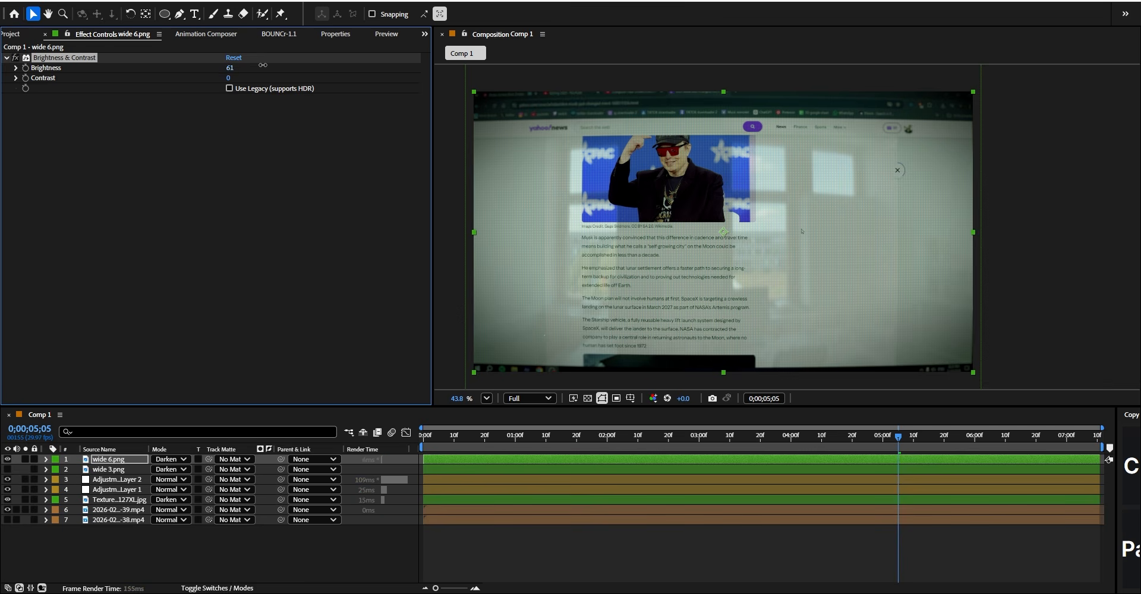
{"action": "scroll", "coordinate": [602, 173], "scroll_direction": "up", "scroll_amount": 4}
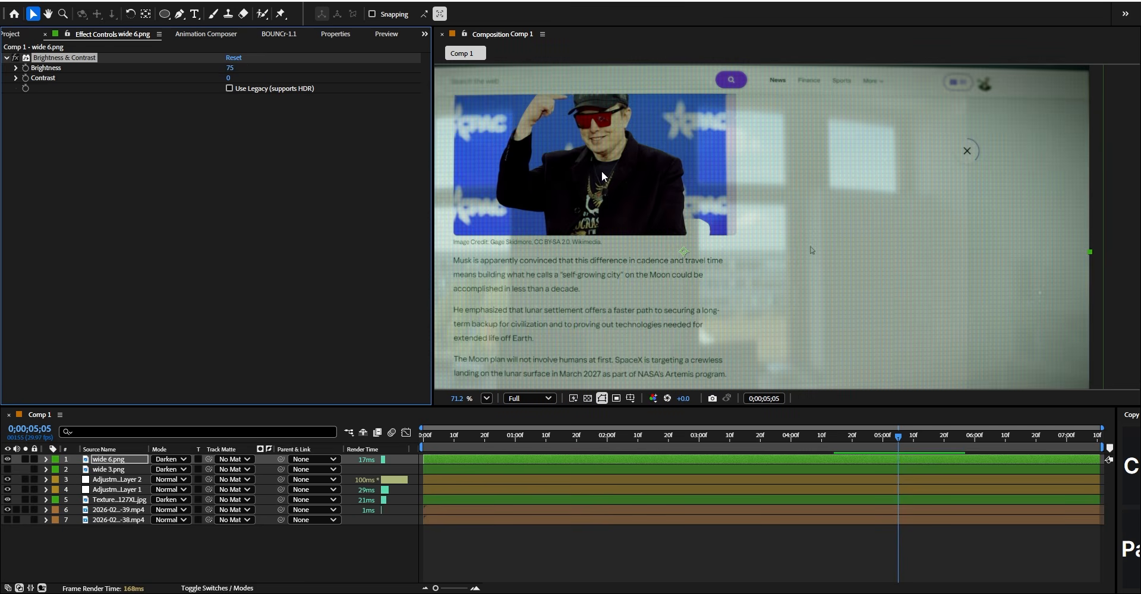
{"action": "left_click", "coordinate": [16, 58]}
{"action": "left_click", "coordinate": [16, 57]}
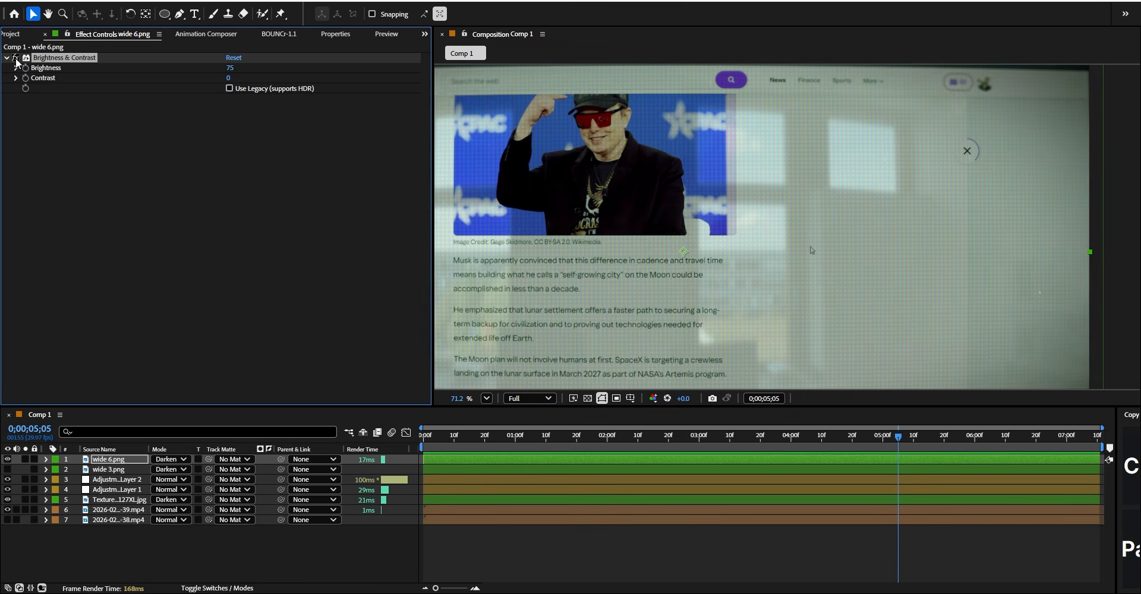
- Apply Fast Box Blur to the wide 6.png layer and increase its blur radius to soften the reflection
{"action": "key", "text": "ctrl+space"}
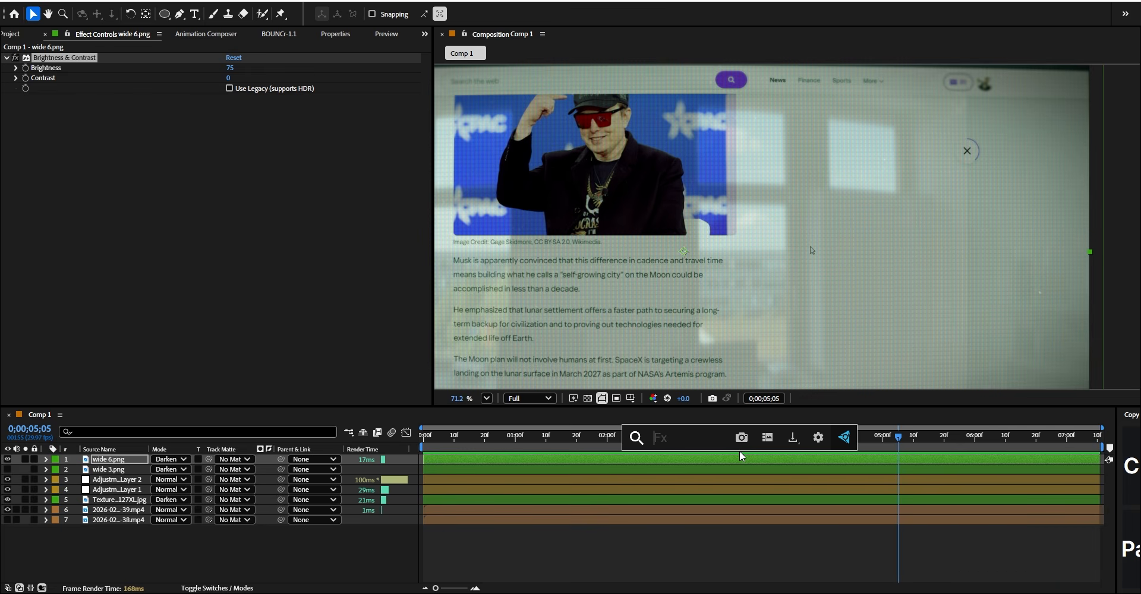
{"action": "type", "text": "fast bo"}
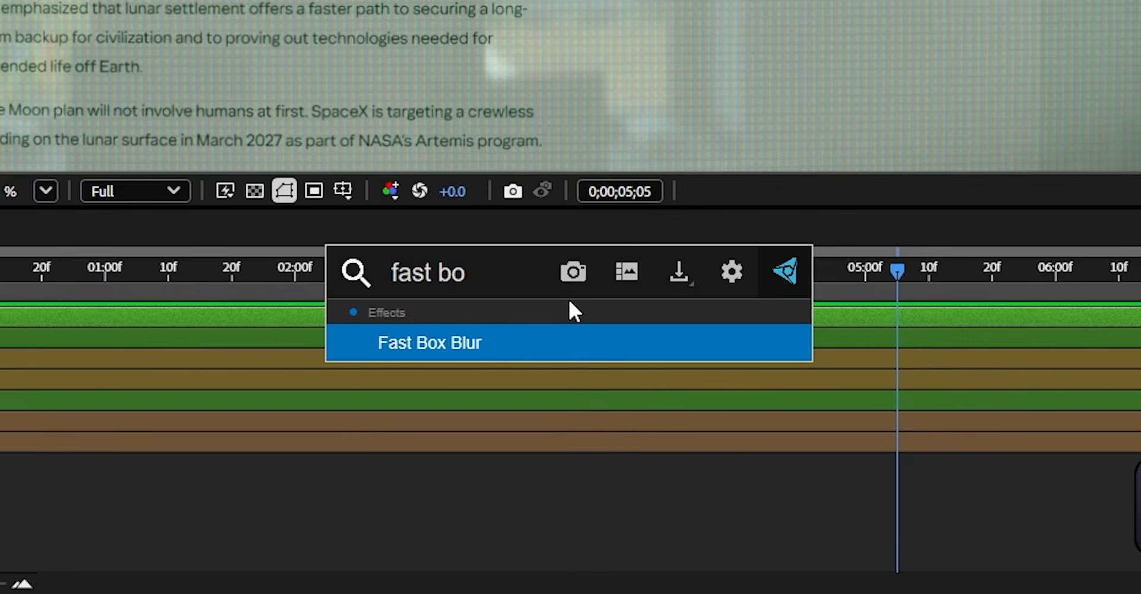
{"action": "key", "text": "Return"}
{"action": "left_click_drag", "start_coordinate": [230, 108], "coordinate": [281, 111]}
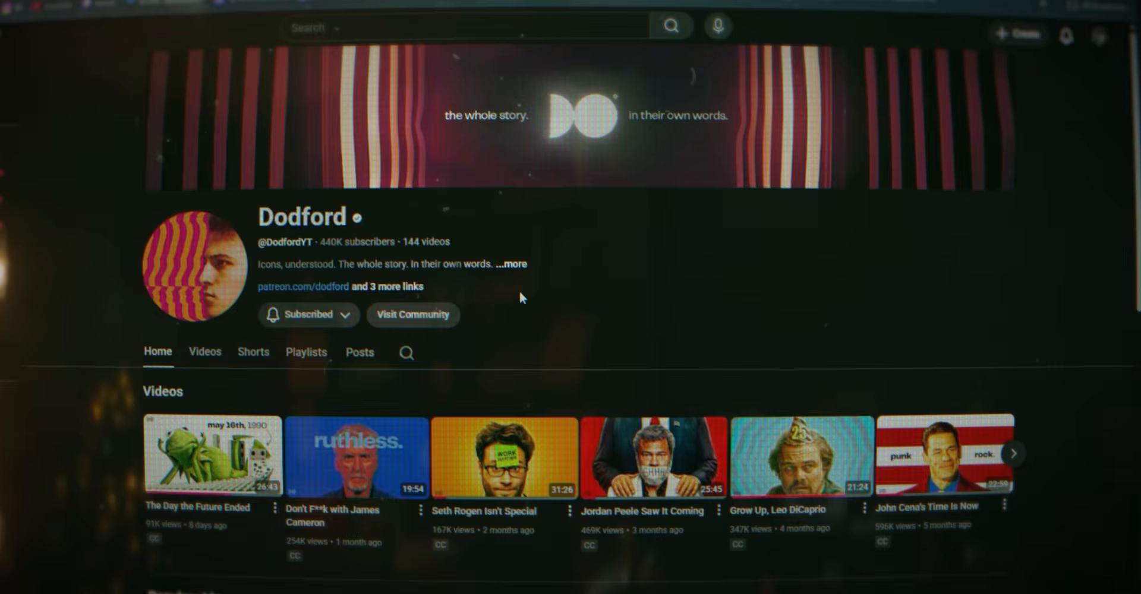
{"action": "scroll", "coordinate": [520, 292], "scroll_direction": "down", "scroll_amount": 8}
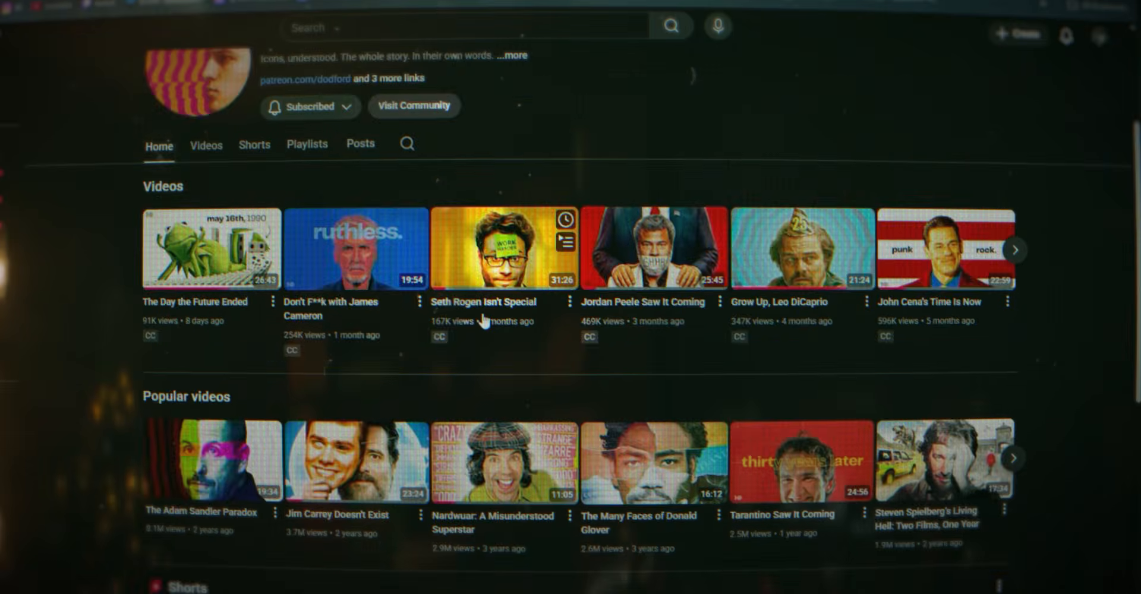
{"action": "scroll", "coordinate": [463, 324], "scroll_direction": "up", "scroll_amount": 8}
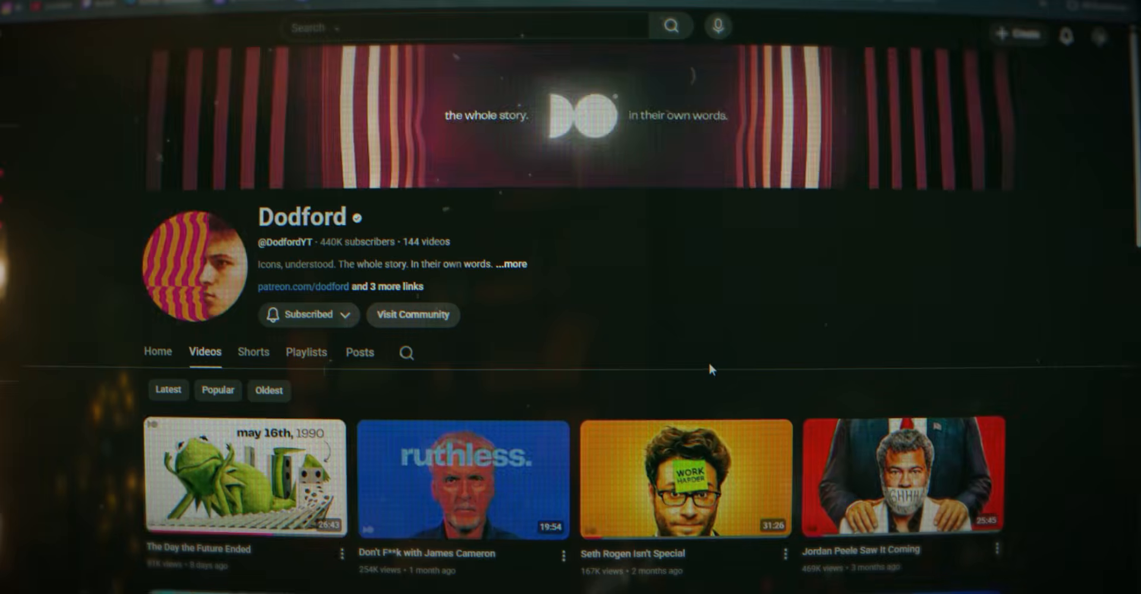
{"action": "scroll", "coordinate": [710, 366], "scroll_direction": "down", "scroll_amount": 6}
{"action": "scroll", "coordinate": [711, 371], "scroll_direction": "down", "scroll_amount": 10}
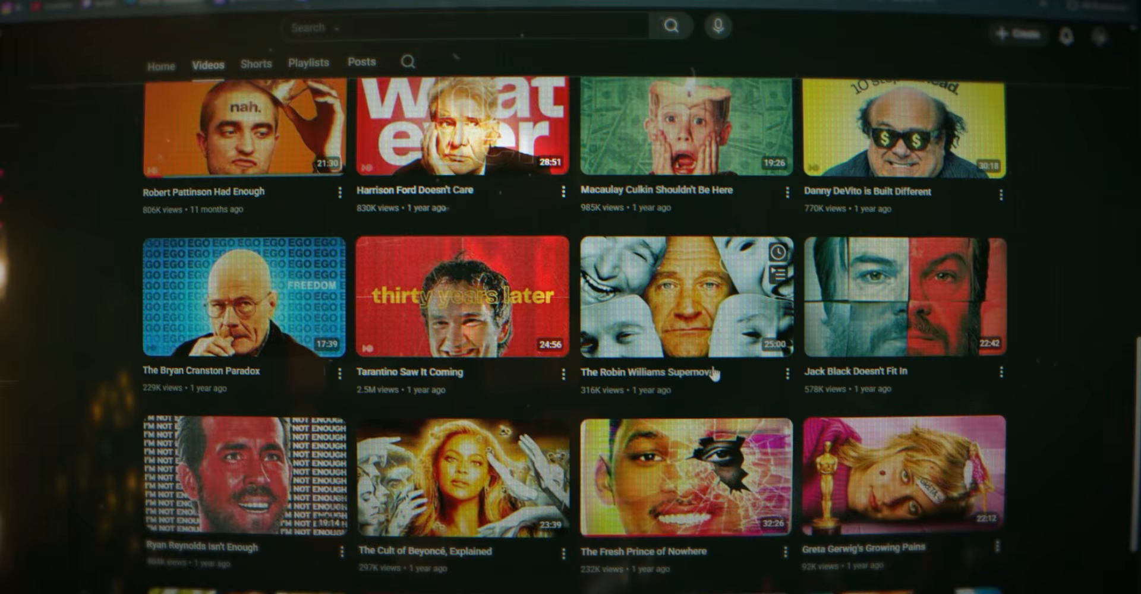
{"action": "scroll", "coordinate": [986, 450], "scroll_direction": "down", "scroll_amount": 1}
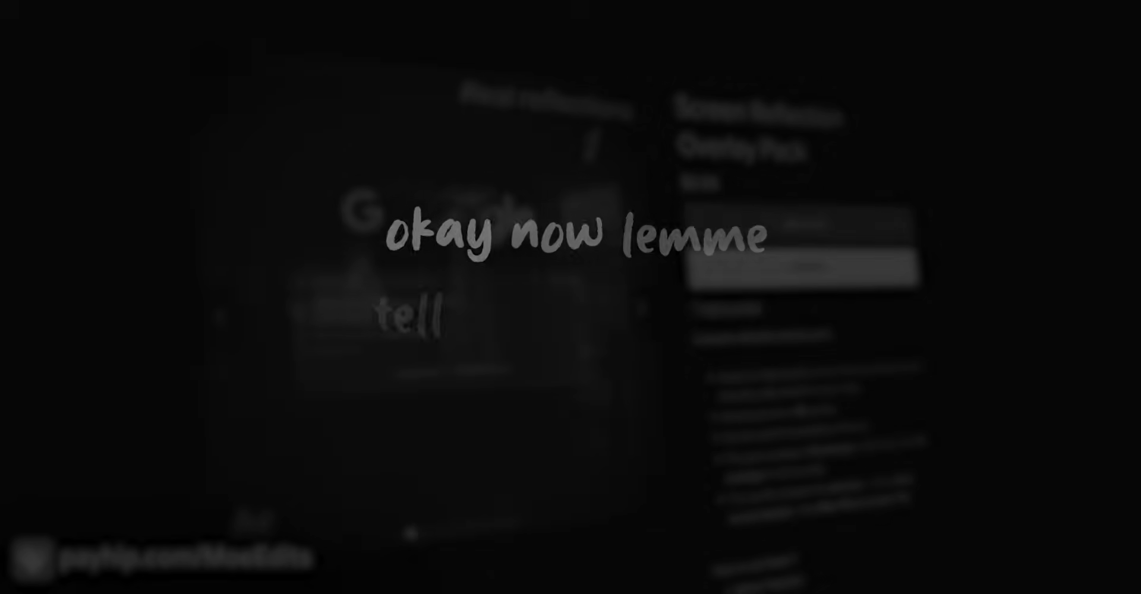